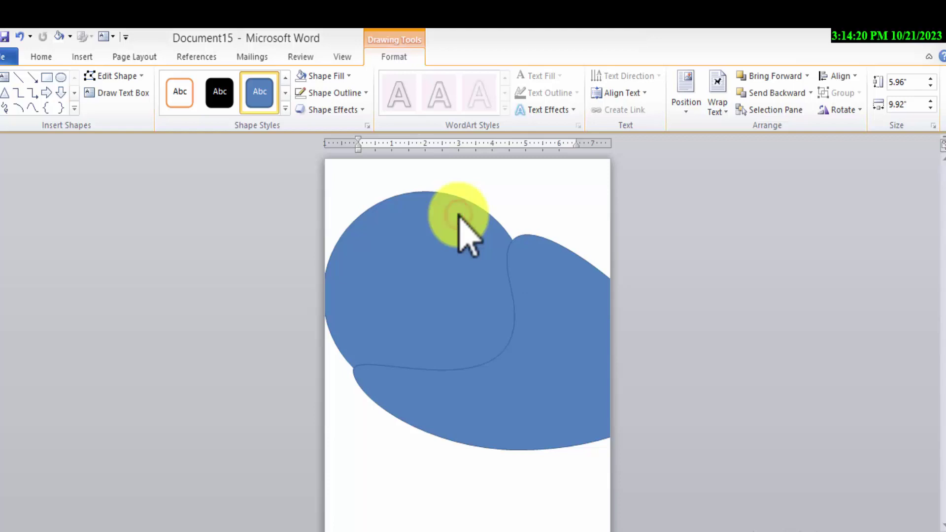
- Delete the old blue blob and the leftover circle from the page
key(Delete)
click(458, 221)
key(Delete)
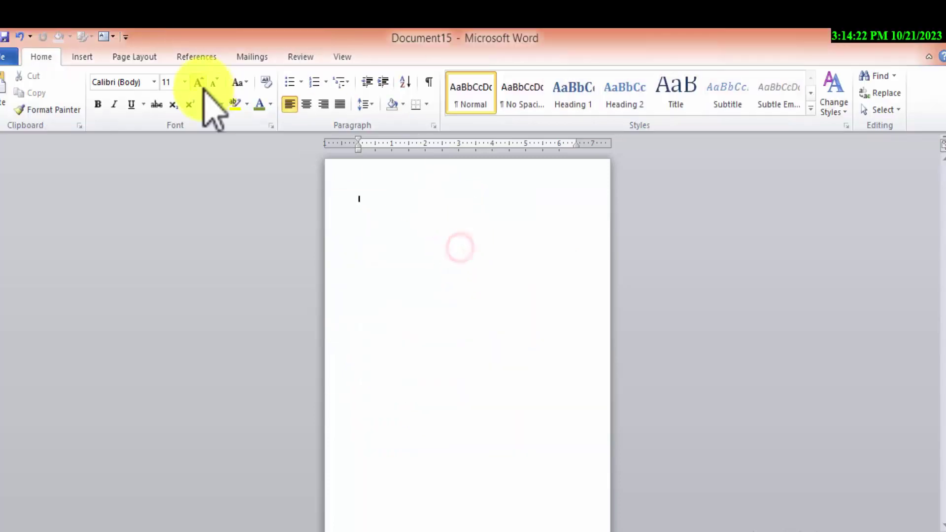
- Pick the Oval tool from Insert > Shapes
click(84, 58)
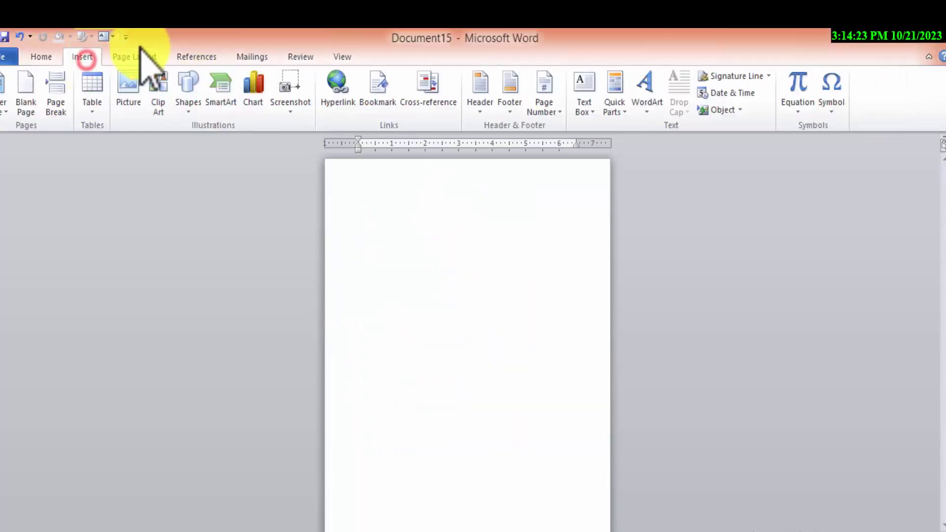
click(188, 91)
click(250, 141)
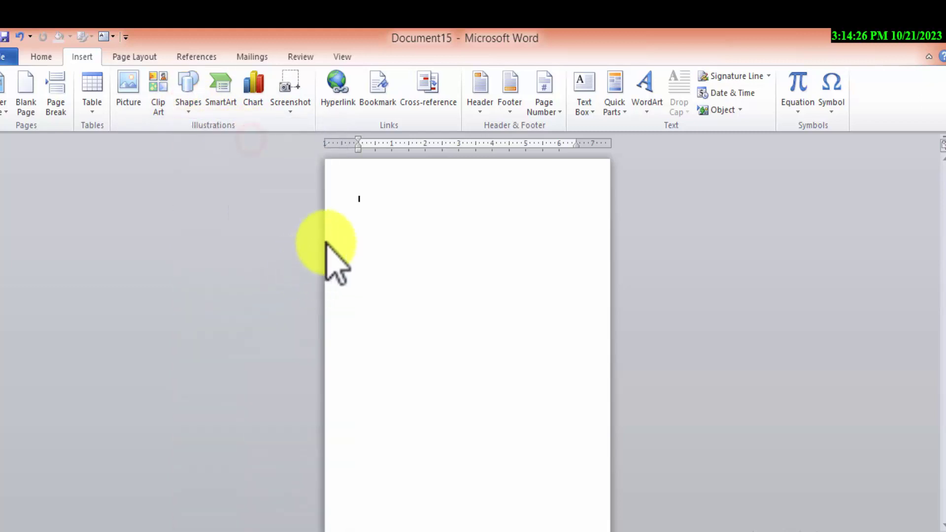
- Draw a circle near the top-left and size it to 5.3 by 5.34 inches against the left edge
drag(329, 187, 502, 381)
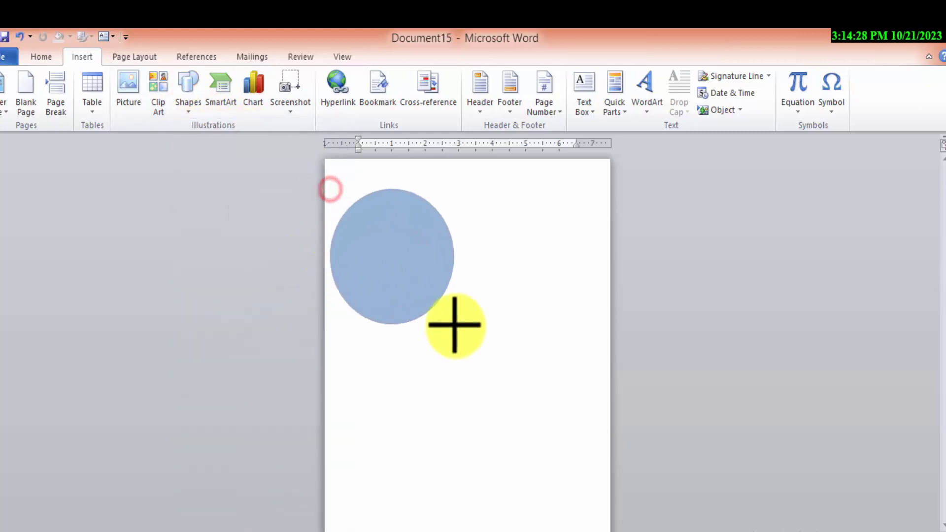
drag(424, 288, 424, 298)
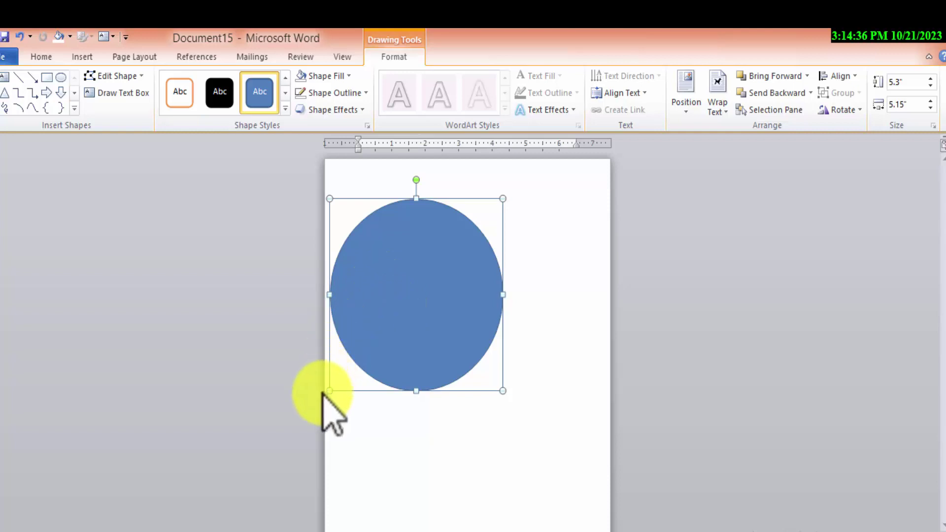
drag(323, 391, 326, 391)
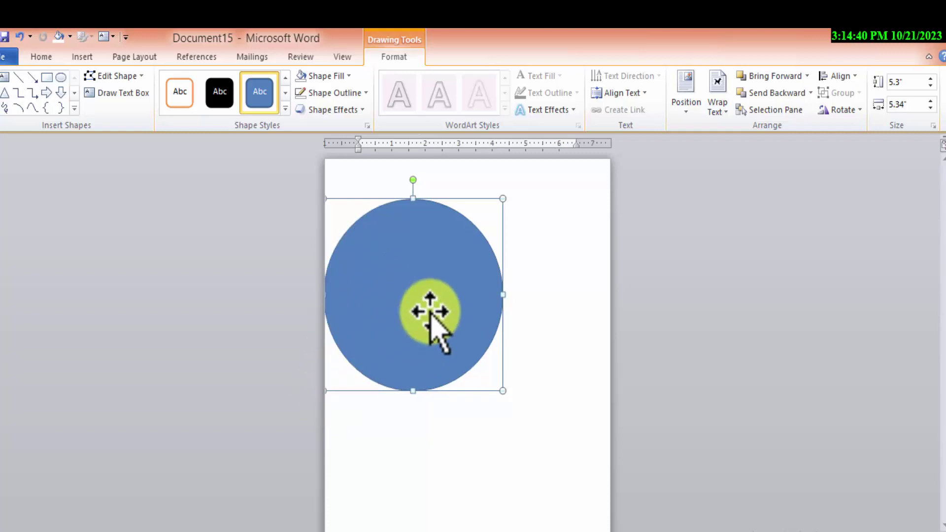
- Paste copies of the circle and stagger them downward into four overlapping circles
key(Delete)
key(ctrl+z)
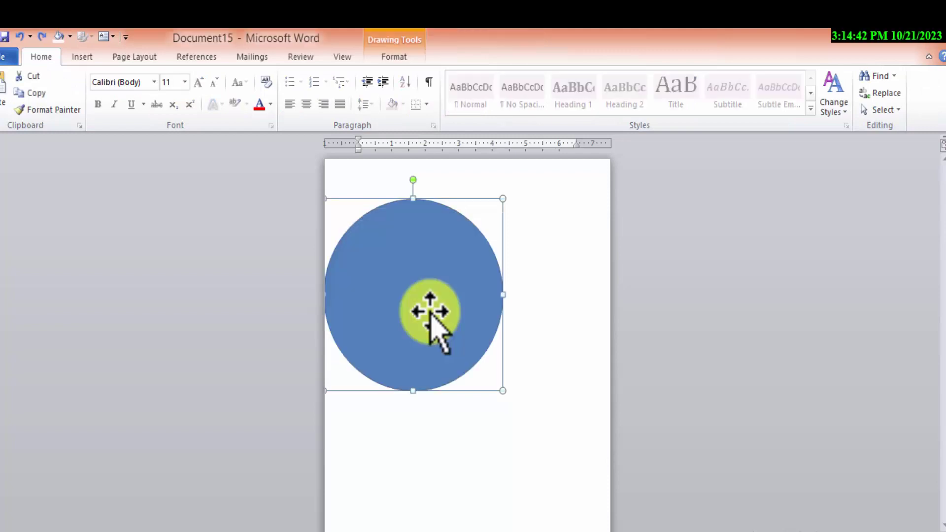
key(ctrl+v)
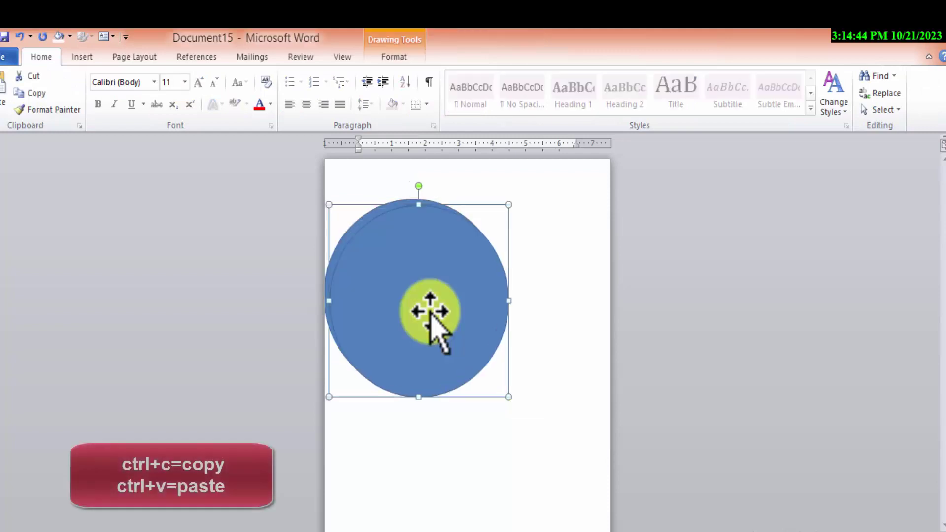
drag(430, 310, 433, 338)
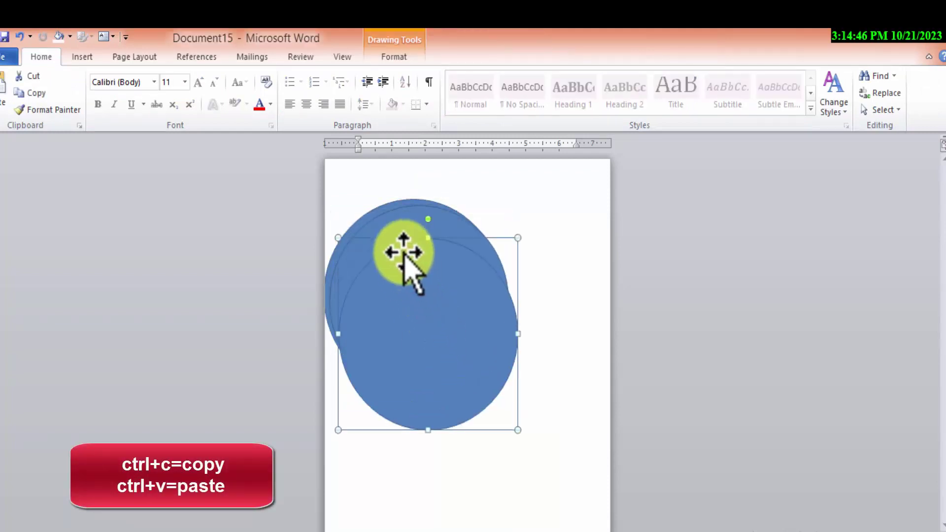
drag(374, 211, 379, 178)
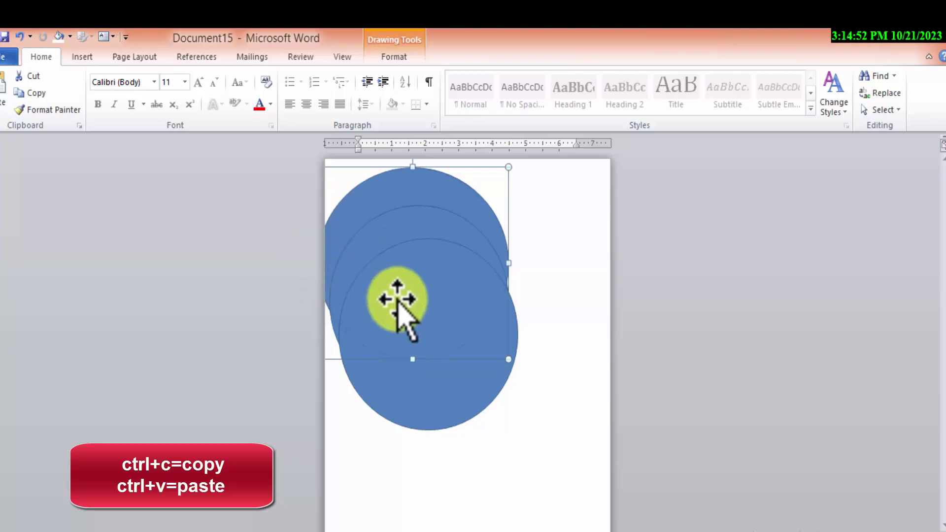
click(377, 236)
mouse_move(376, 248)
mouse_down()
mouse_move(385, 303)
mouse_move(371, 284)
mouse_up()
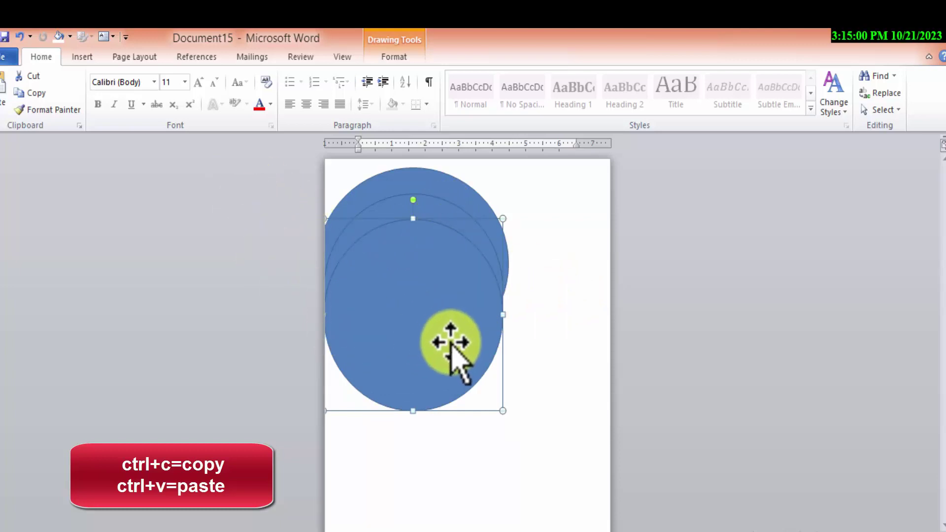
key(ctrl+v)
drag(450, 344, 453, 433)
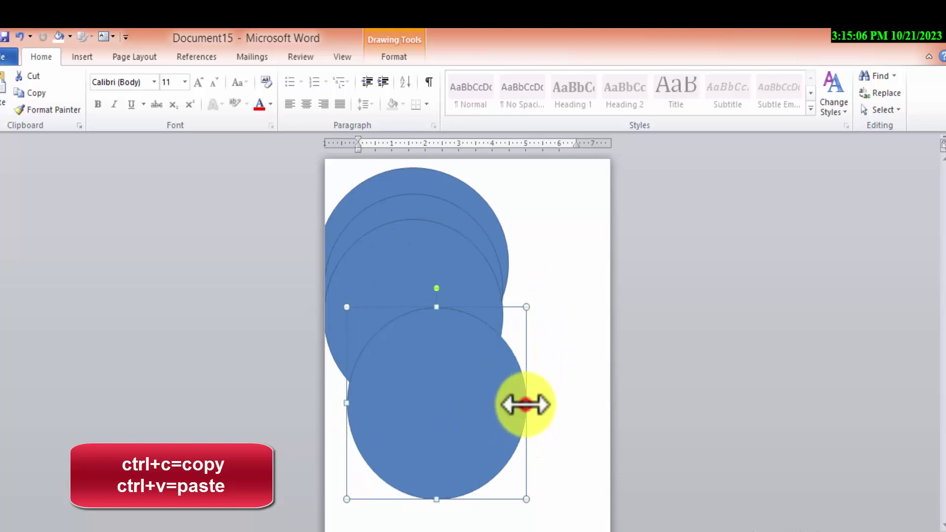
- Stretch the bottom circle to the right edge and bend its points into a wave sweeping up-right
drag(527, 403, 672, 403)
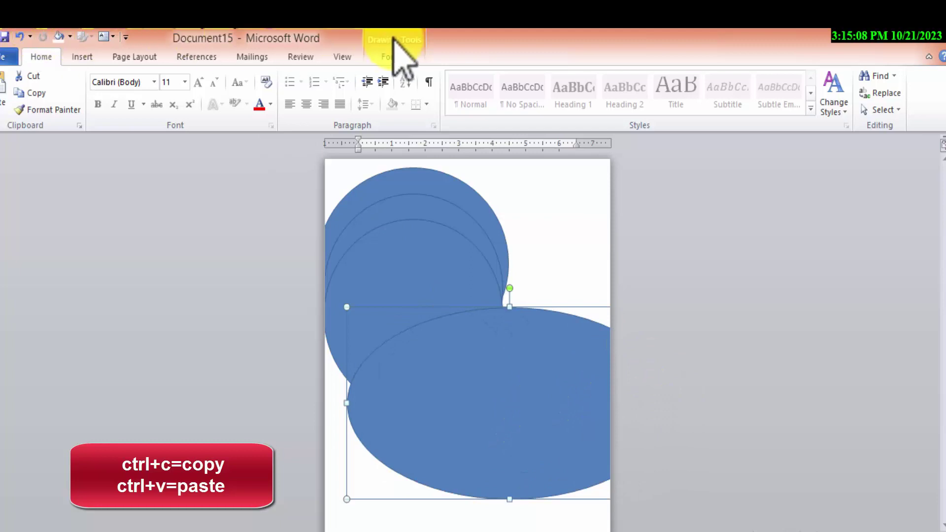
click(395, 53)
click(139, 76)
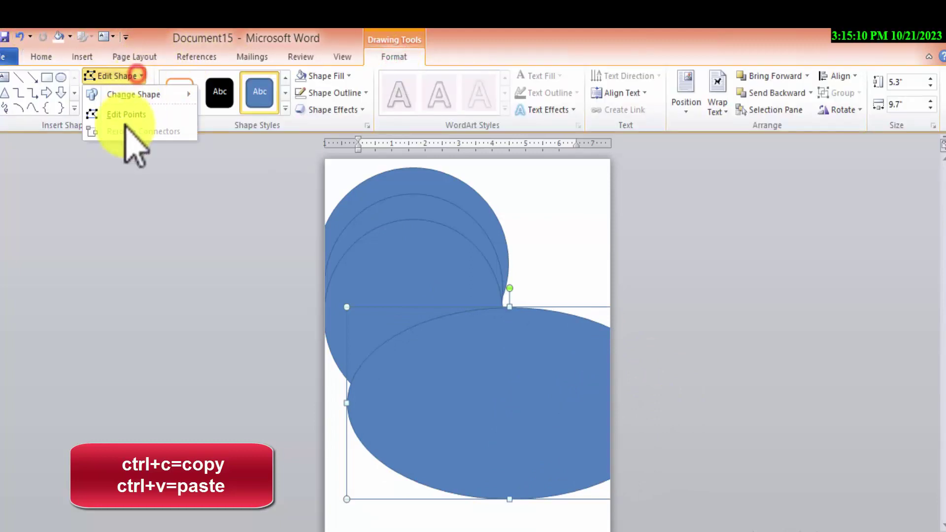
click(131, 113)
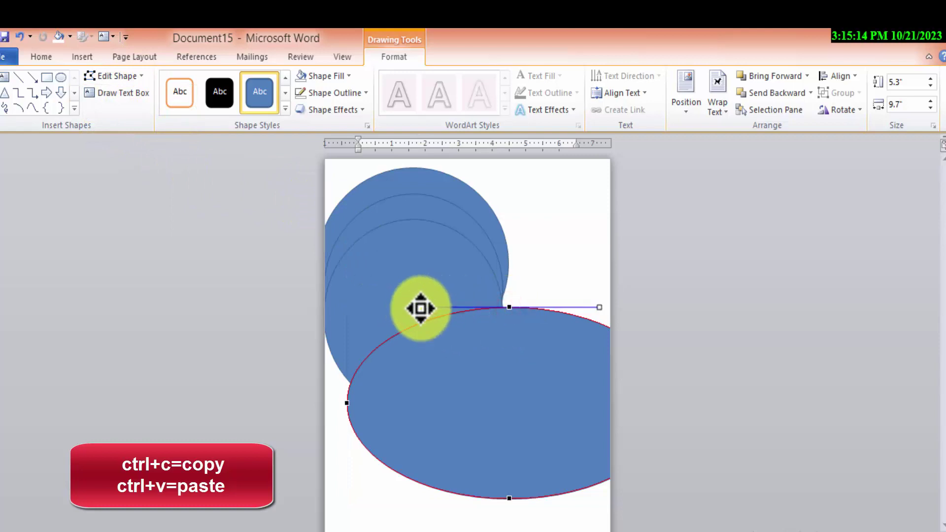
mouse_move(420, 307)
mouse_down()
mouse_move(440, 404)
mouse_move(428, 363)
mouse_move(336, 410)
mouse_move(363, 422)
mouse_move(386, 419)
mouse_move(344, 453)
mouse_move(296, 435)
mouse_move(426, 446)
mouse_move(473, 463)
mouse_move(456, 455)
mouse_up()
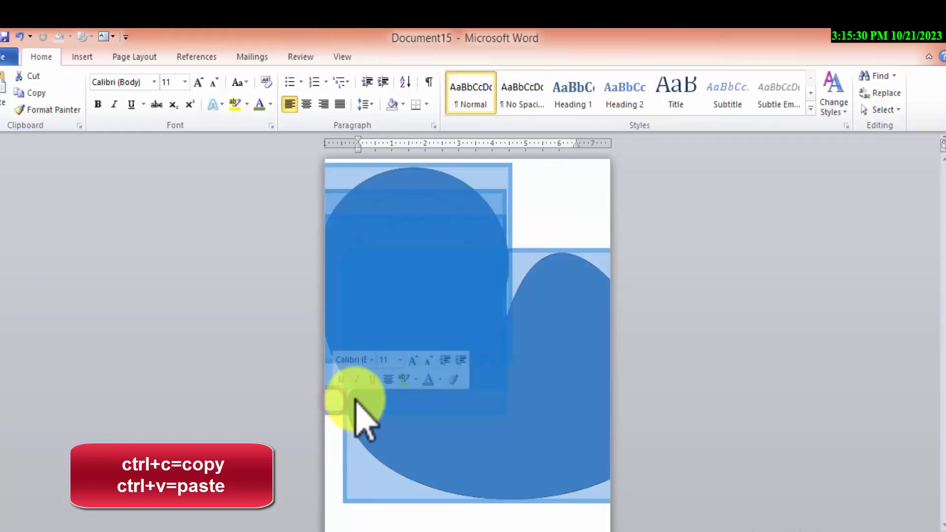
drag(332, 402, 435, 490)
click(381, 443)
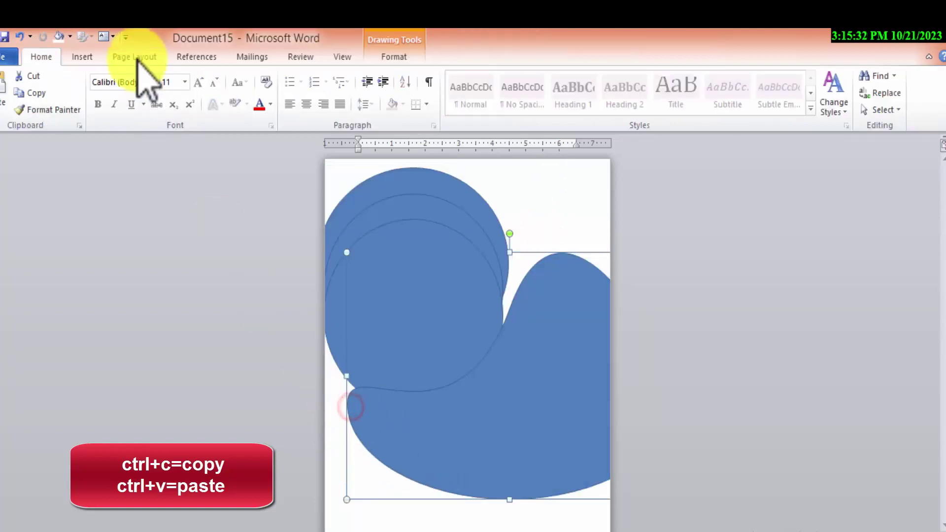
- Edit the wave's lower-left point so its left end curls, leaving a thin gap below the circles
click(380, 59)
click(99, 76)
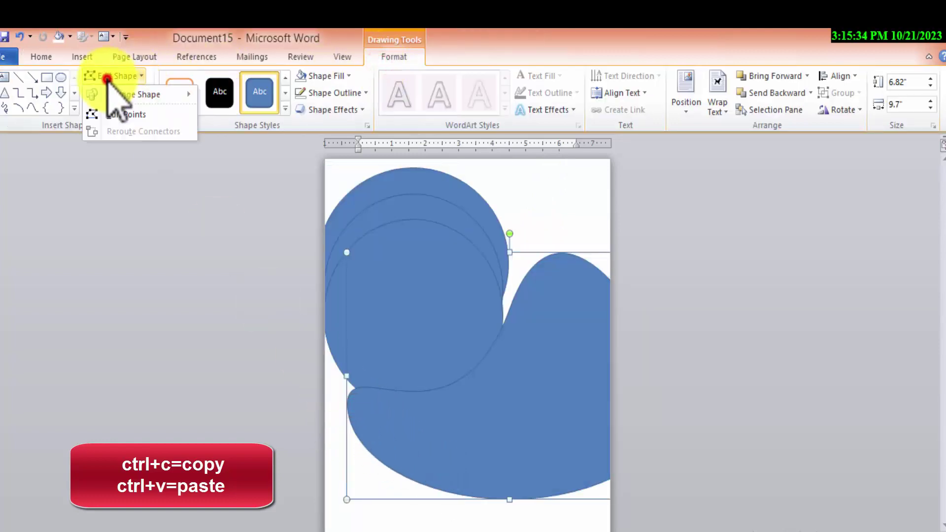
click(113, 109)
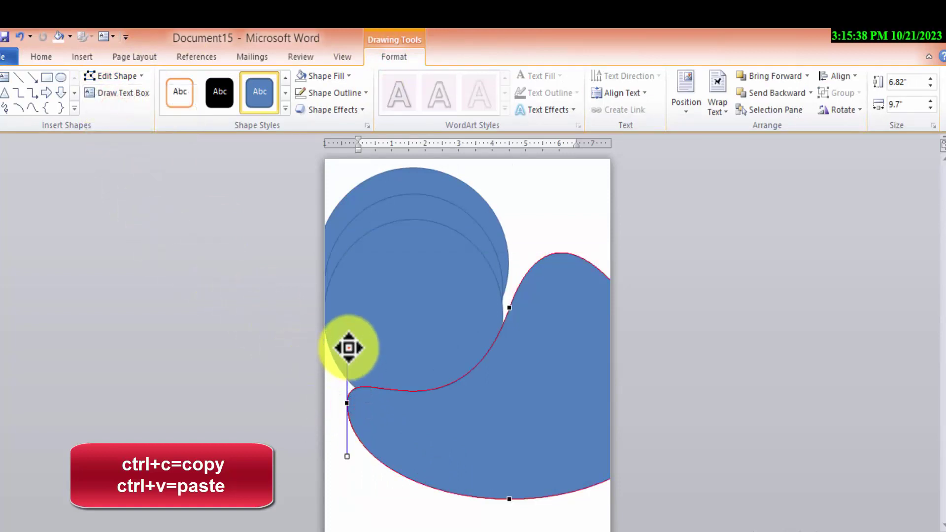
mouse_move(370, 353)
mouse_down()
mouse_move(433, 349)
mouse_move(378, 404)
mouse_up()
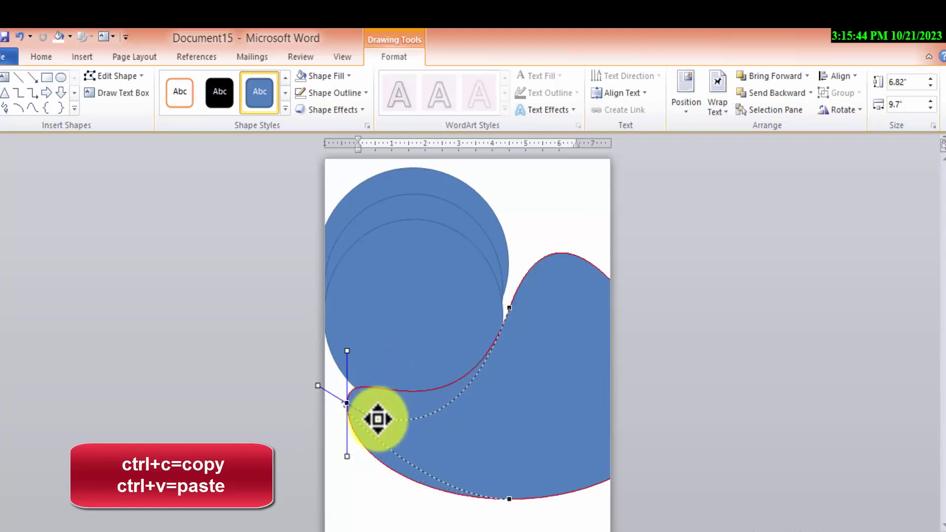
drag(377, 434, 380, 434)
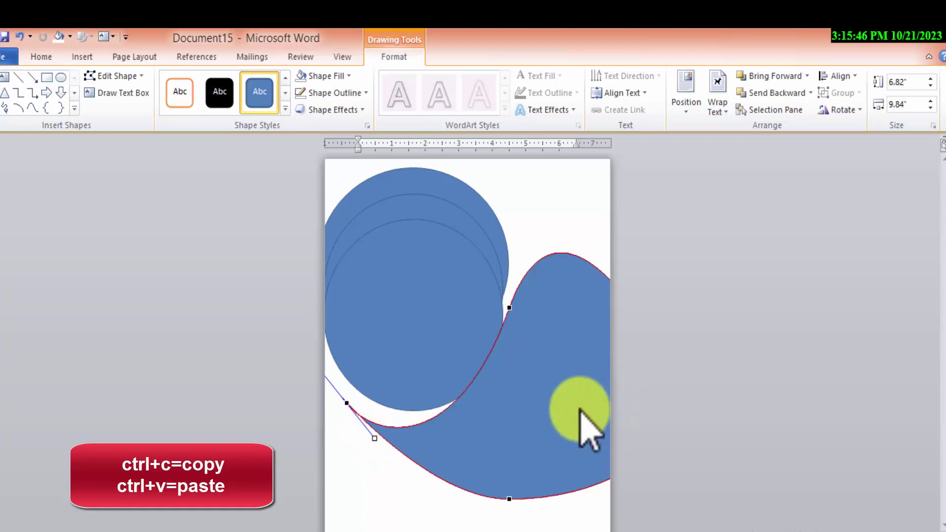
click(549, 405)
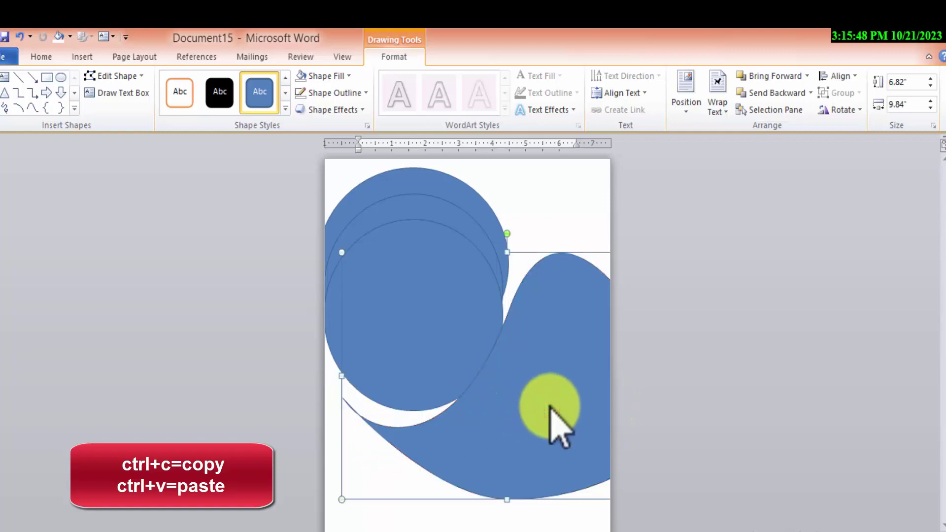
- Widen the wave to 10.46 inches, position it, and send it backward one layer
mouse_move(550, 405)
mouse_down()
mouse_move(545, 384)
mouse_move(575, 395)
mouse_up()
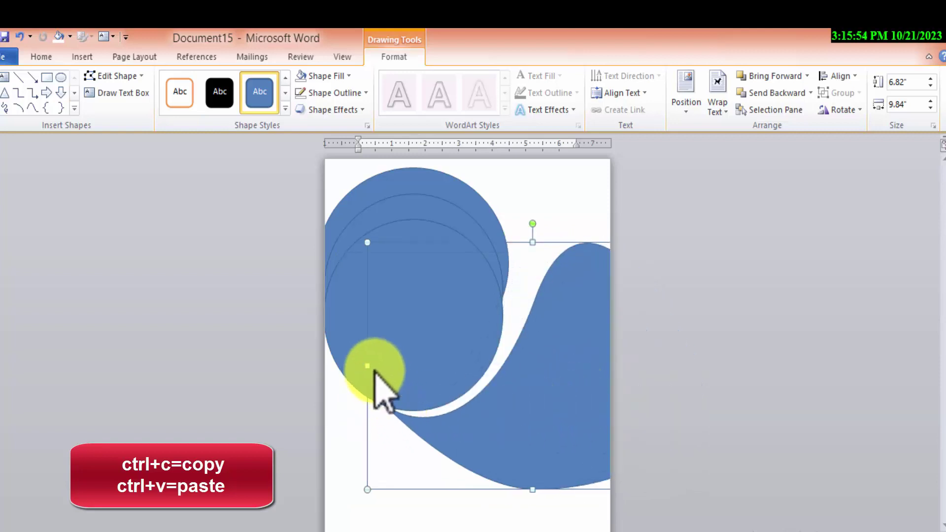
drag(369, 365, 347, 374)
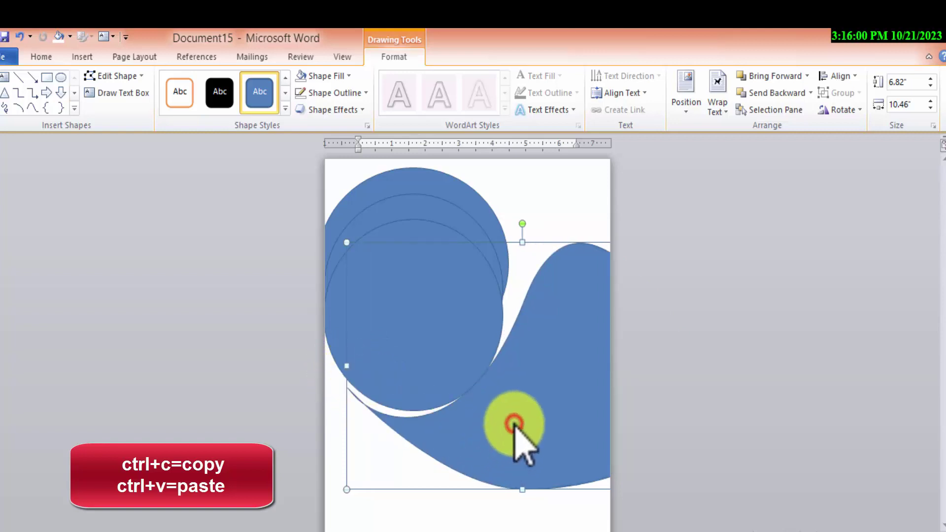
drag(510, 421, 504, 408)
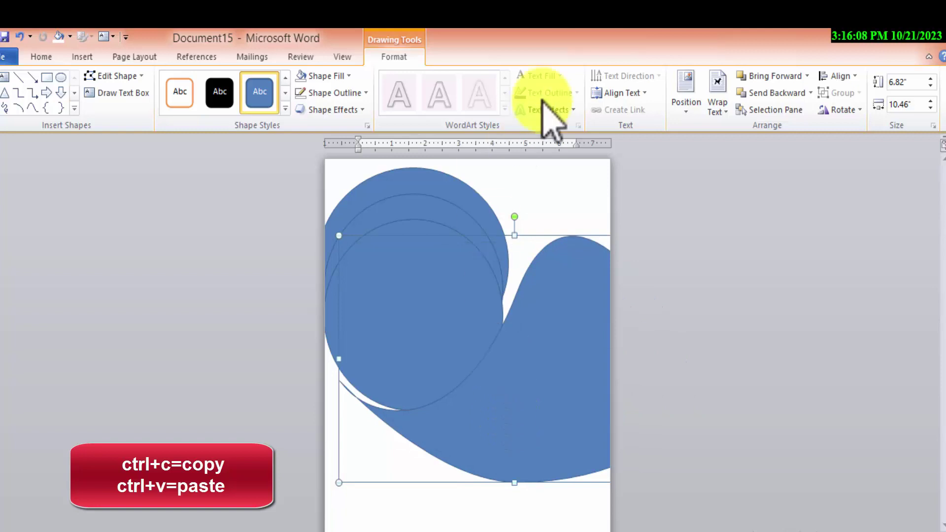
click(791, 93)
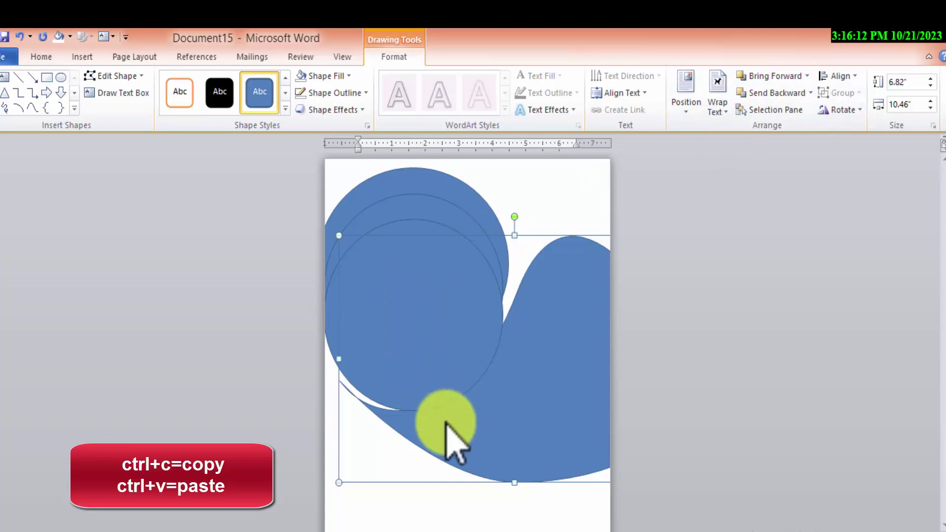
mouse_move(502, 463)
mouse_down()
mouse_move(493, 457)
mouse_move(509, 460)
mouse_move(504, 441)
mouse_up()
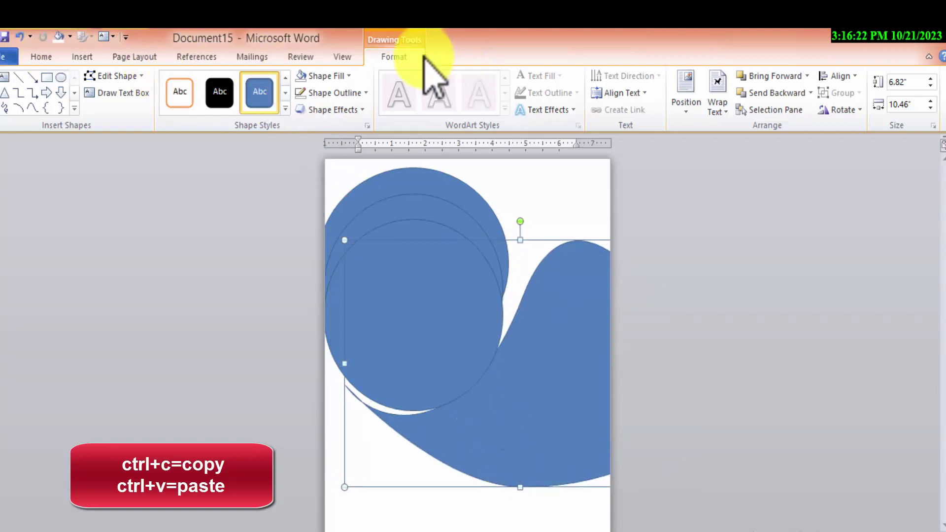
- Set the front circle's Shape Outline weight to 4½ pt and its colour to white
click(340, 92)
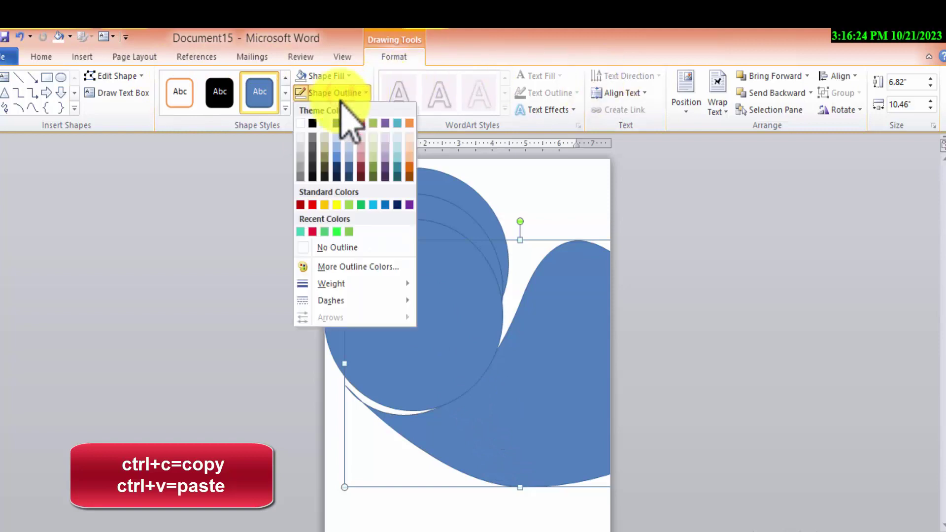
mouse_move(332, 283)
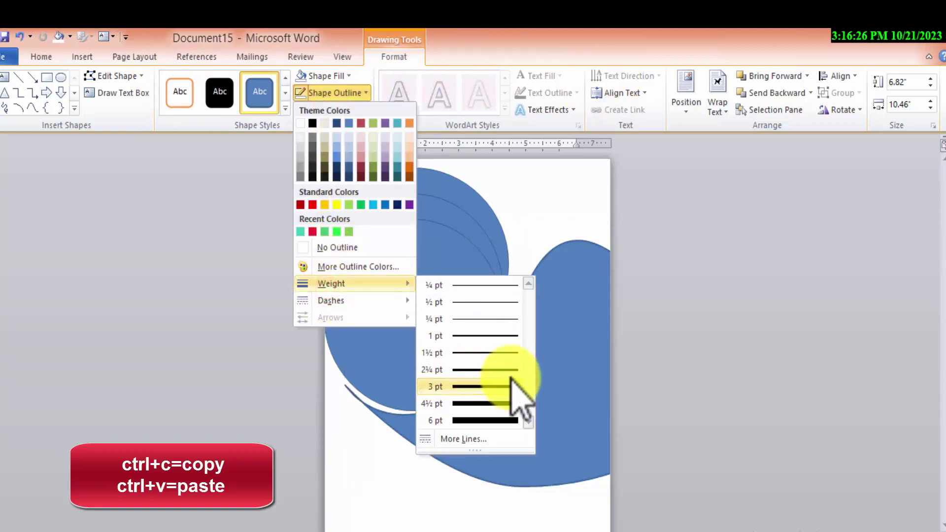
click(566, 225)
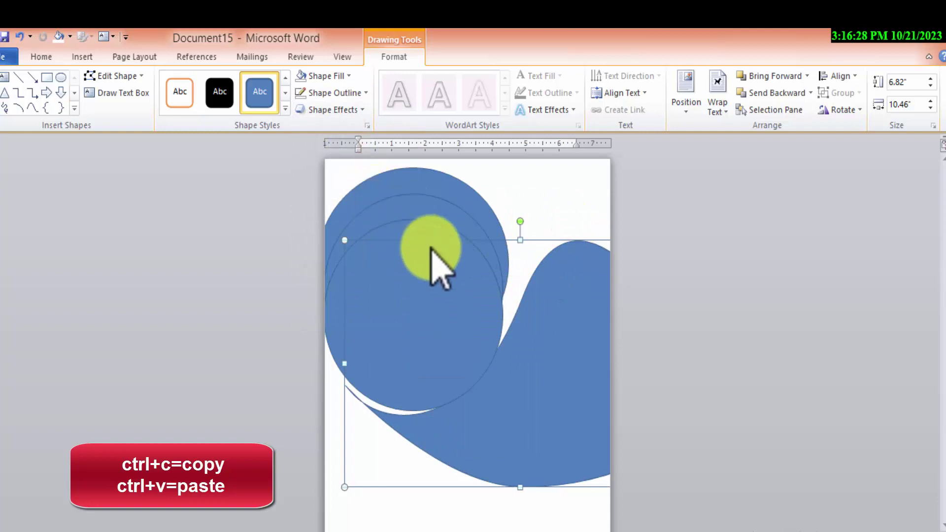
click(335, 93)
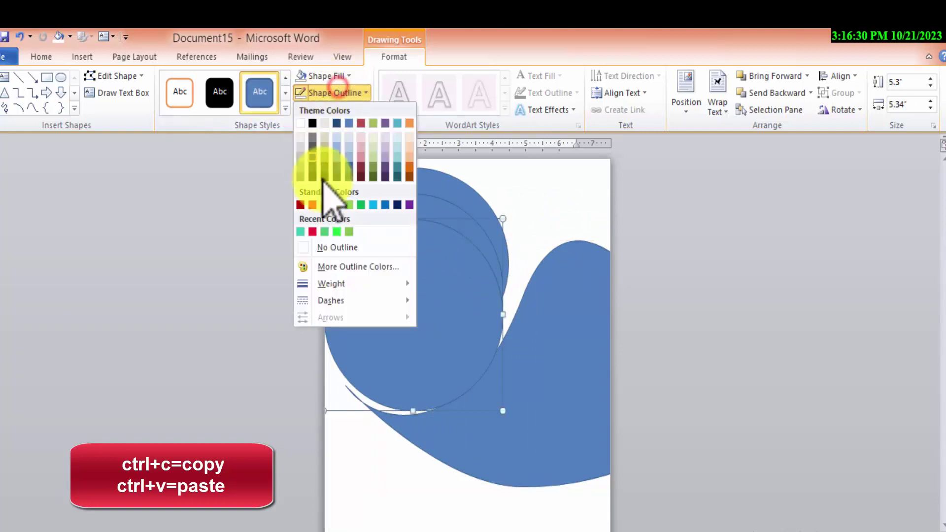
click(358, 284)
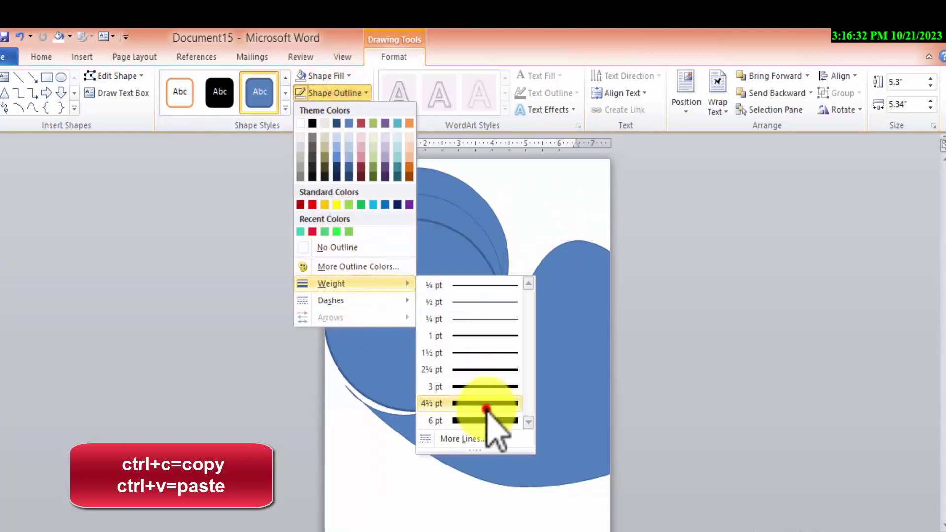
click(486, 408)
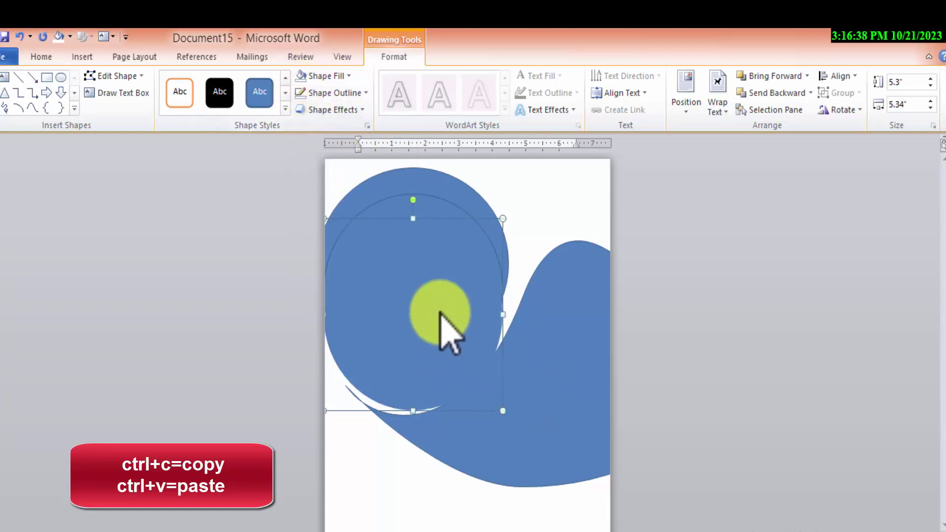
click(316, 94)
click(300, 122)
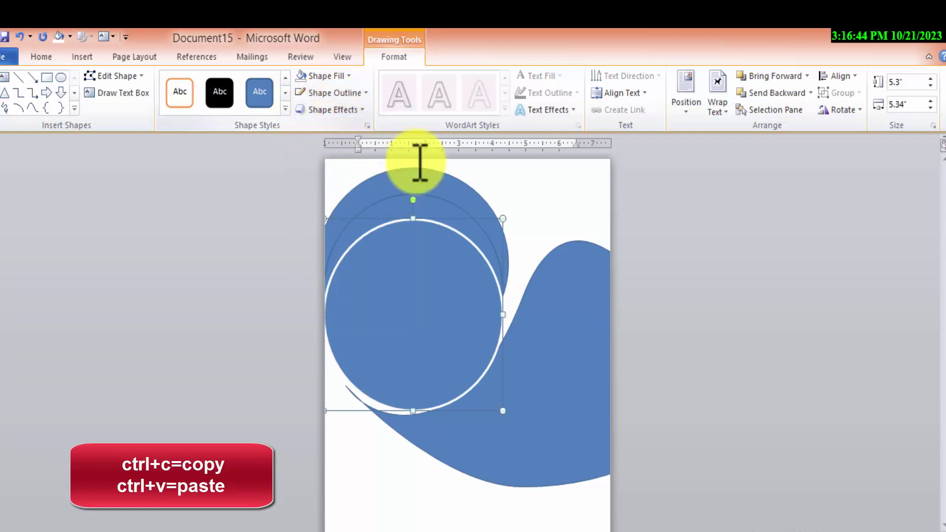
click(402, 195)
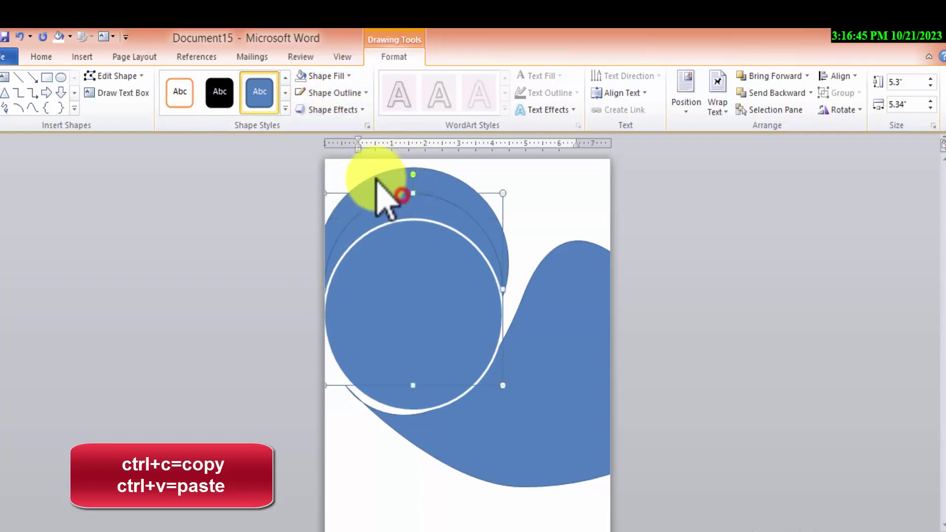
- Fill the circle behind orange-gold and the larger circle behind it yellow
click(318, 79)
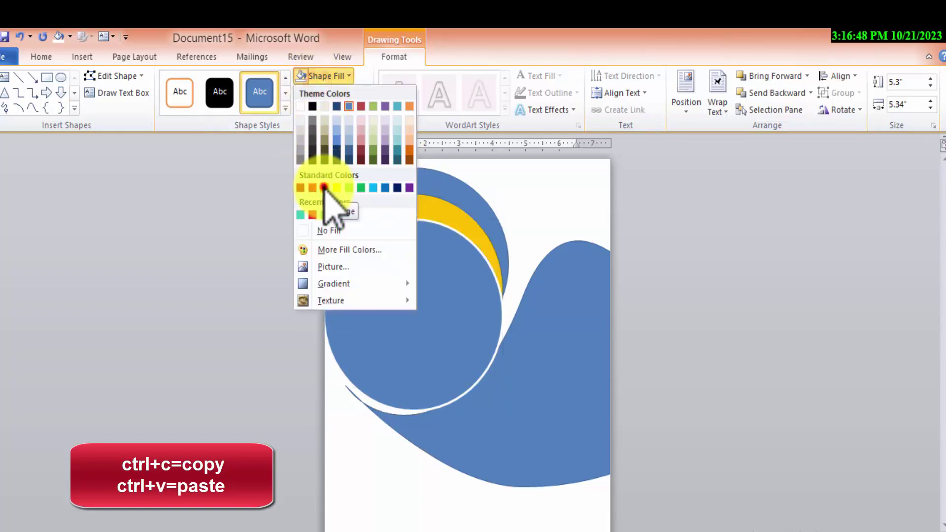
click(323, 188)
click(417, 176)
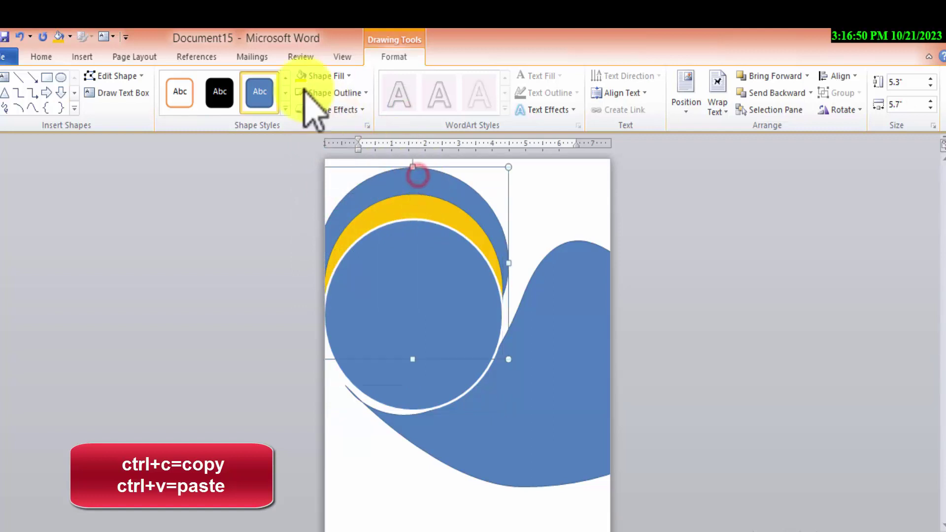
click(320, 76)
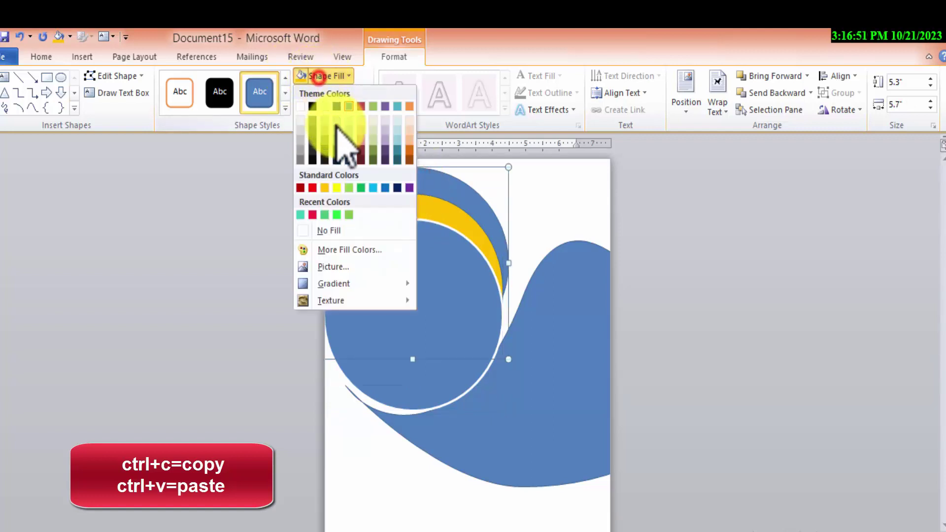
click(337, 188)
- Apply the black Abc shape style to the wave and nudge its left edge slightly right
click(559, 433)
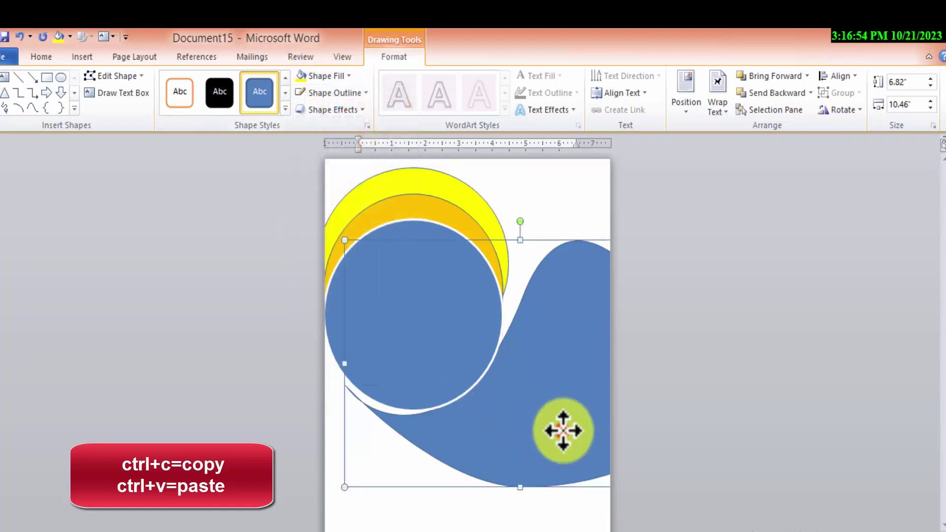
click(220, 92)
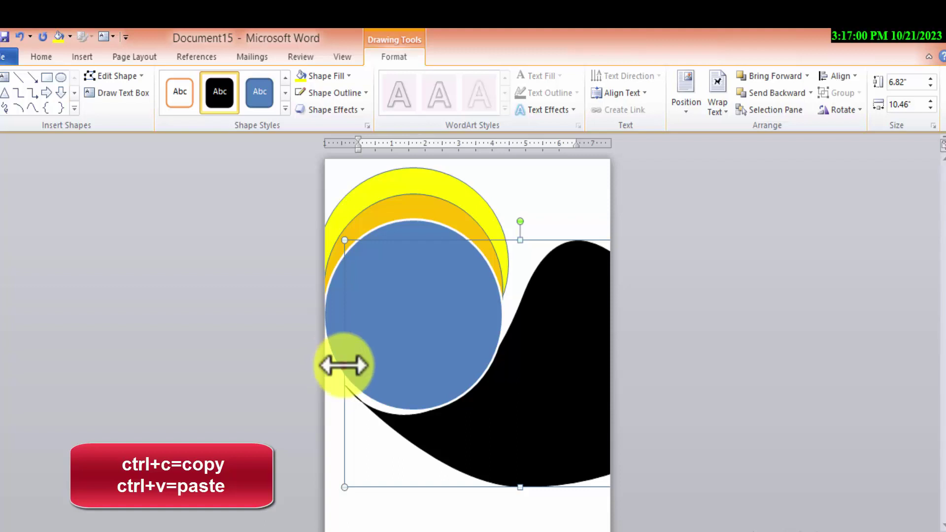
drag(344, 365, 349, 363)
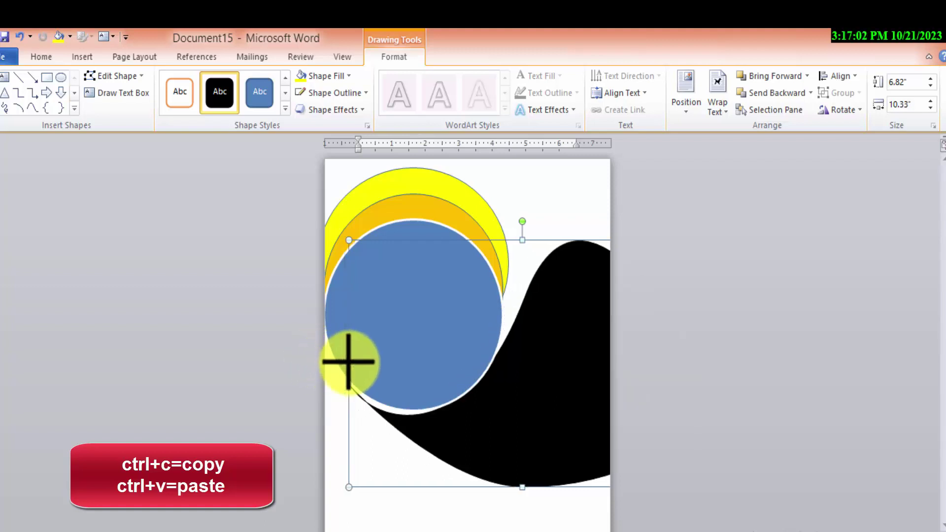
drag(539, 411, 543, 412)
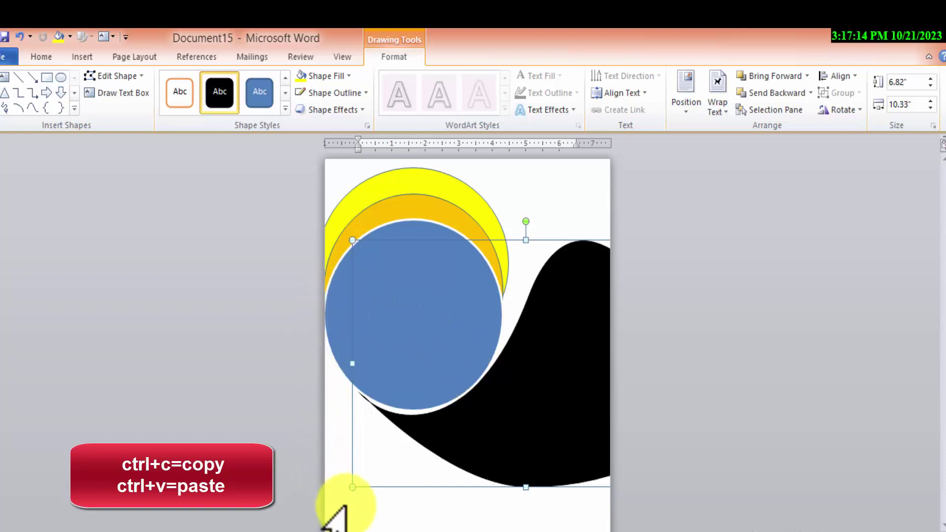
click(370, 517)
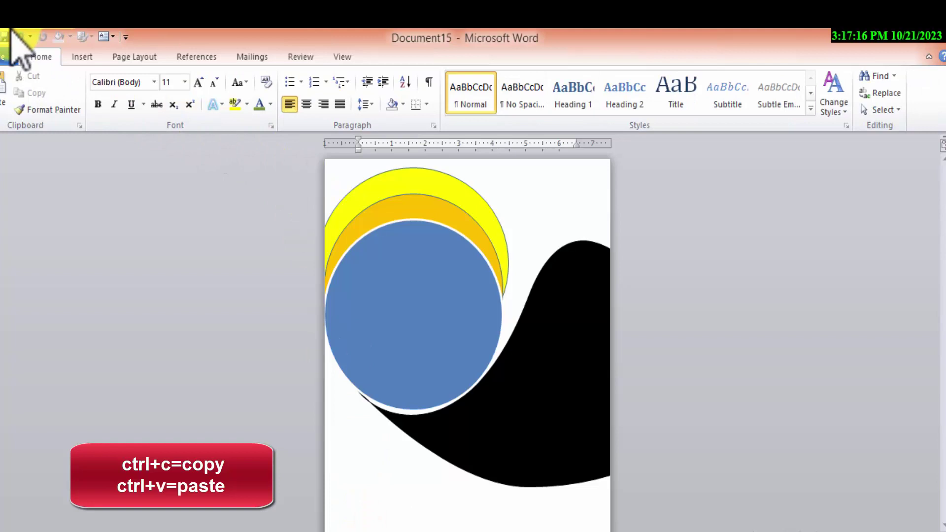
- Draw a 12.06 by 10.85 inch blue shape from the page's top-left corner to cover the page
click(73, 50)
click(194, 106)
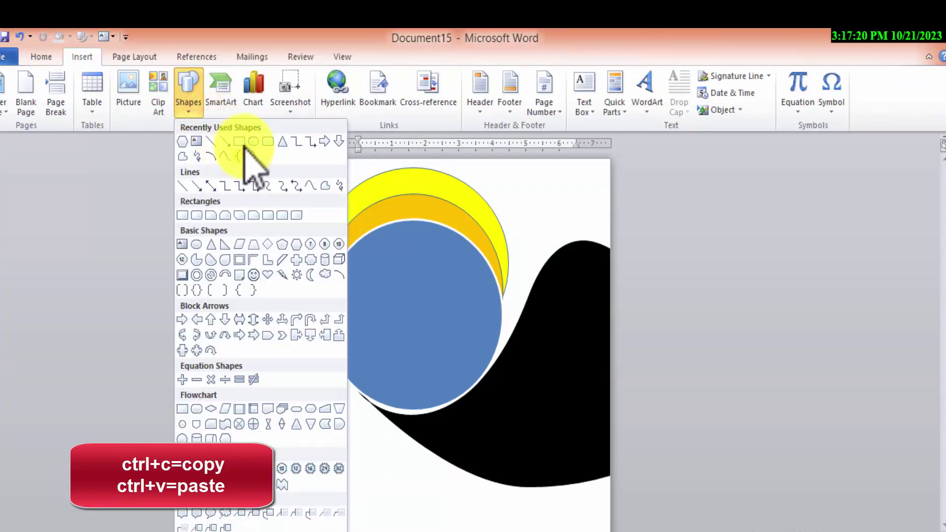
click(245, 141)
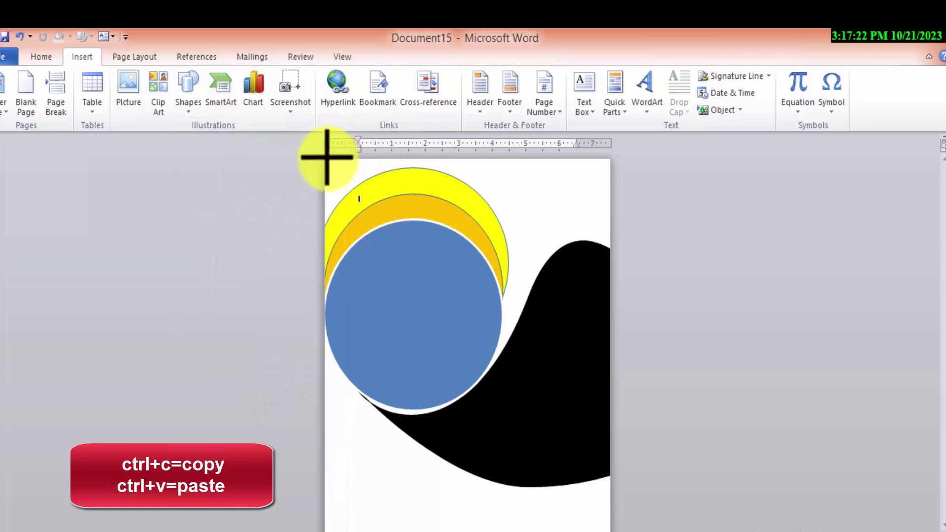
click(327, 157)
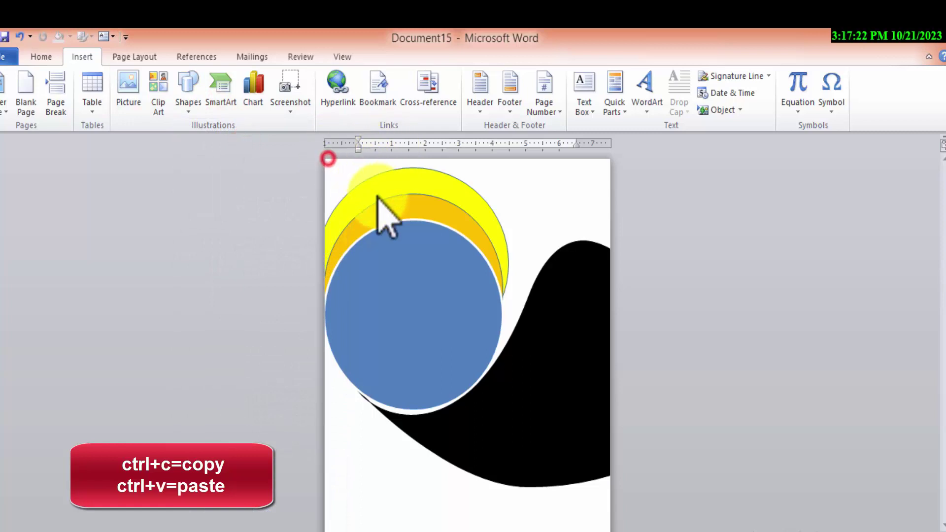
click(188, 96)
click(245, 140)
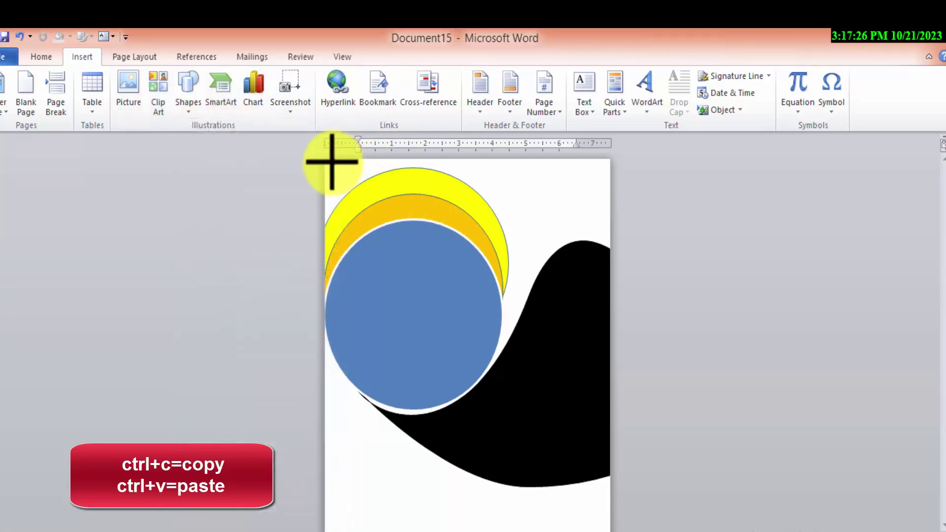
drag(332, 162, 695, 525)
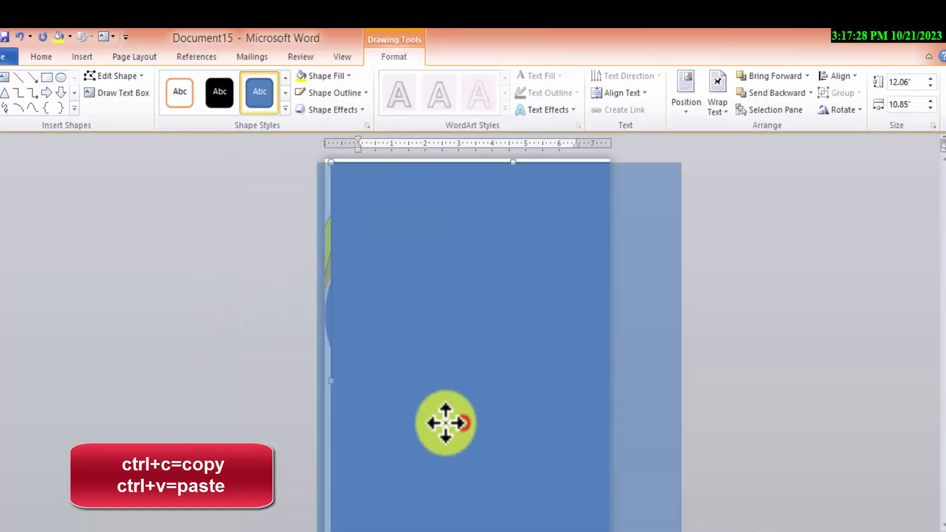
drag(445, 423, 466, 316)
- Send the page-sized shape behind the artwork and give it a light gradient fill
click(763, 93)
click(763, 93)
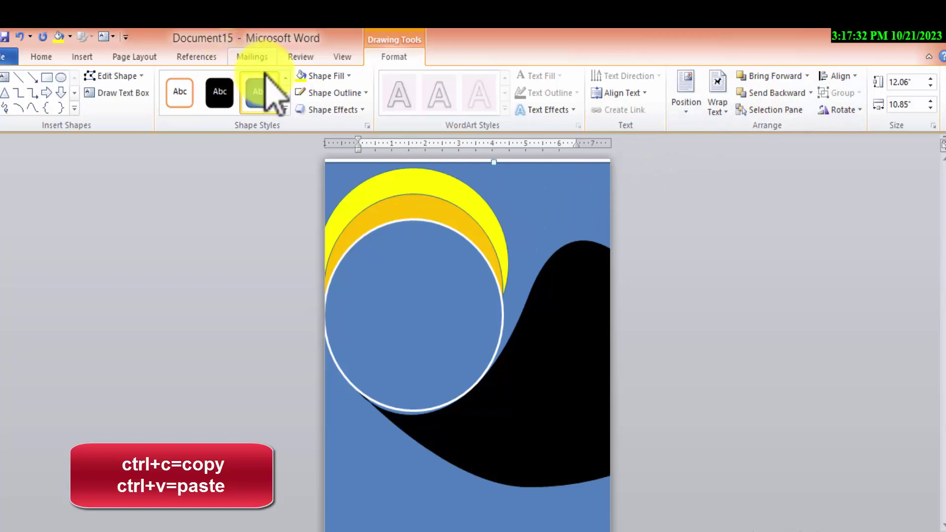
click(346, 76)
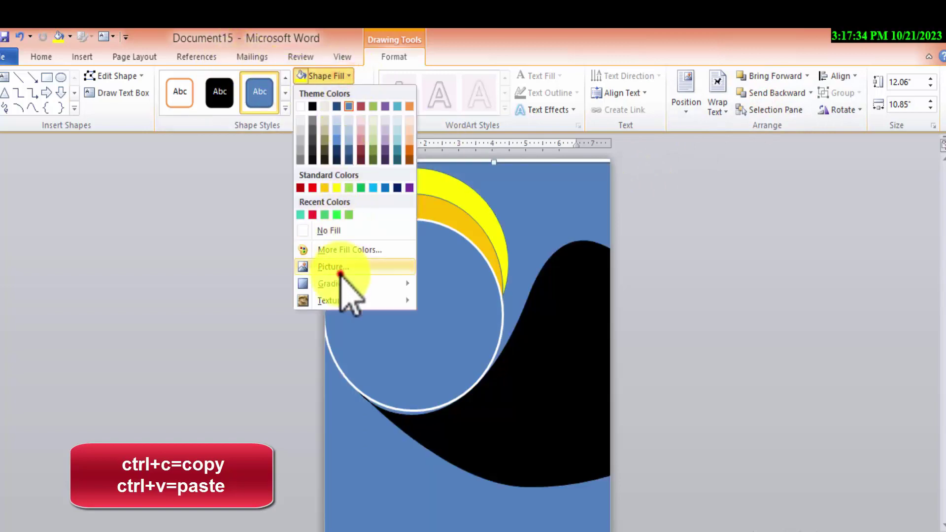
click(342, 268)
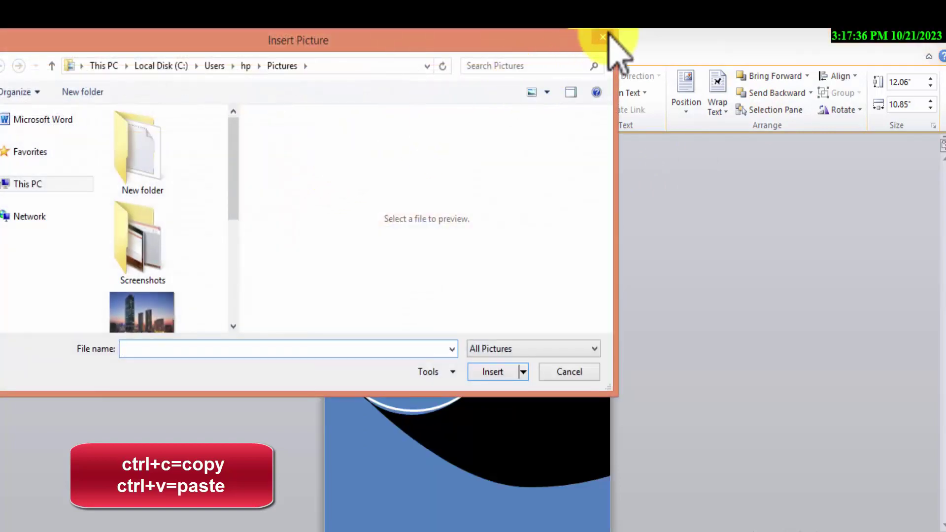
click(607, 34)
click(323, 77)
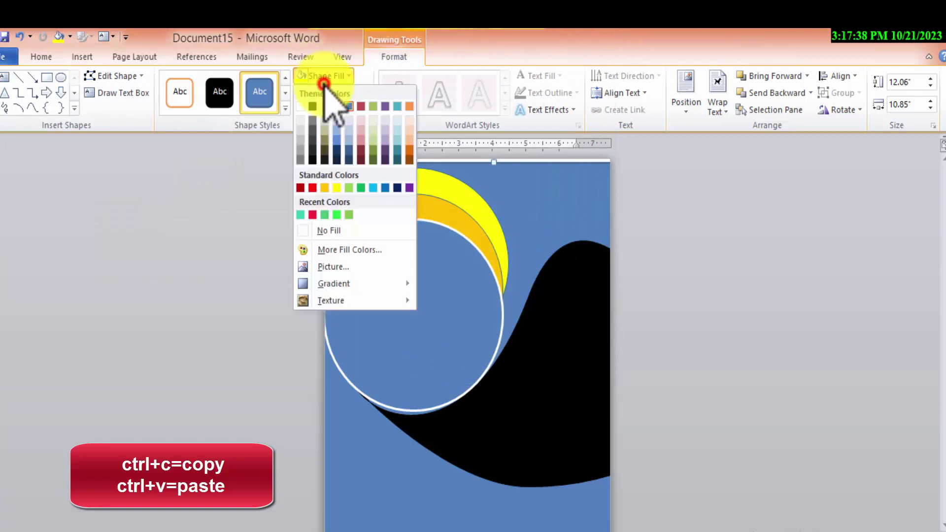
click(334, 286)
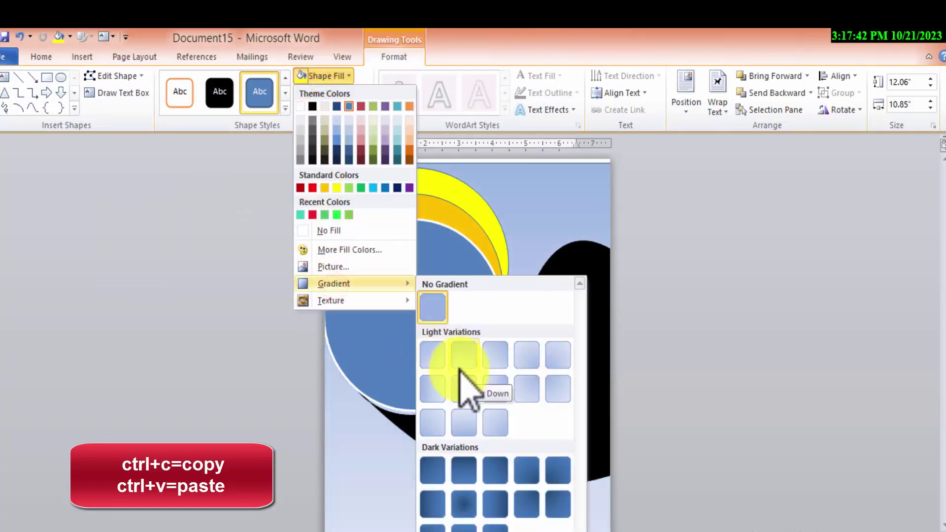
click(459, 368)
- Fill the background very light grey with a Bottom Right Corner gradient
click(318, 77)
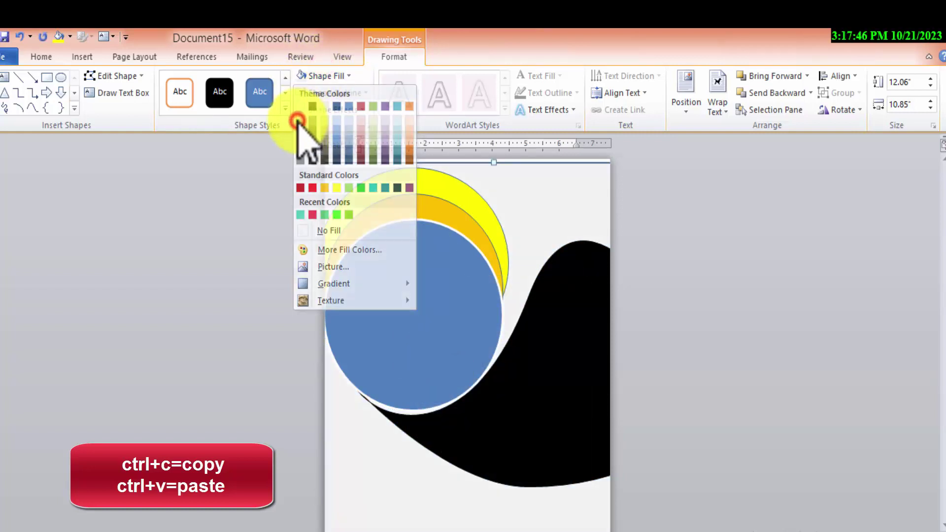
click(300, 123)
click(327, 79)
mouse_move(334, 283)
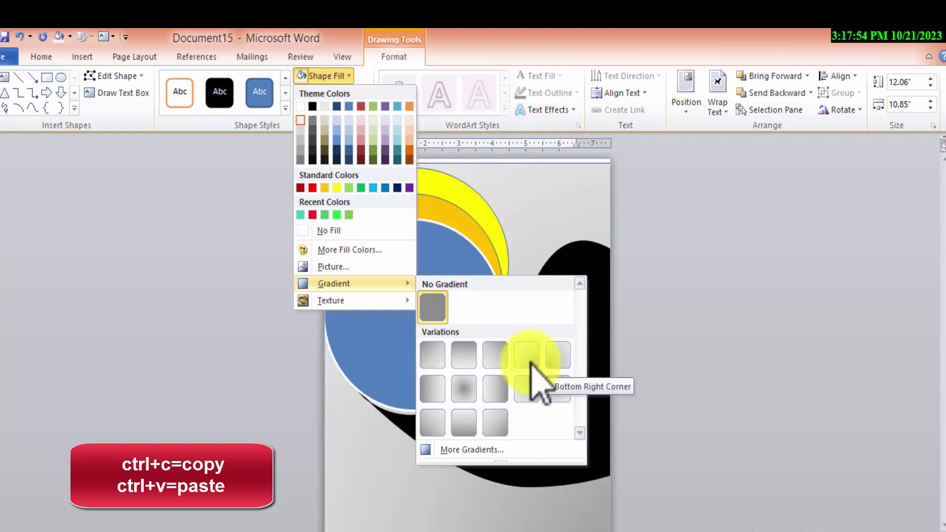
click(529, 363)
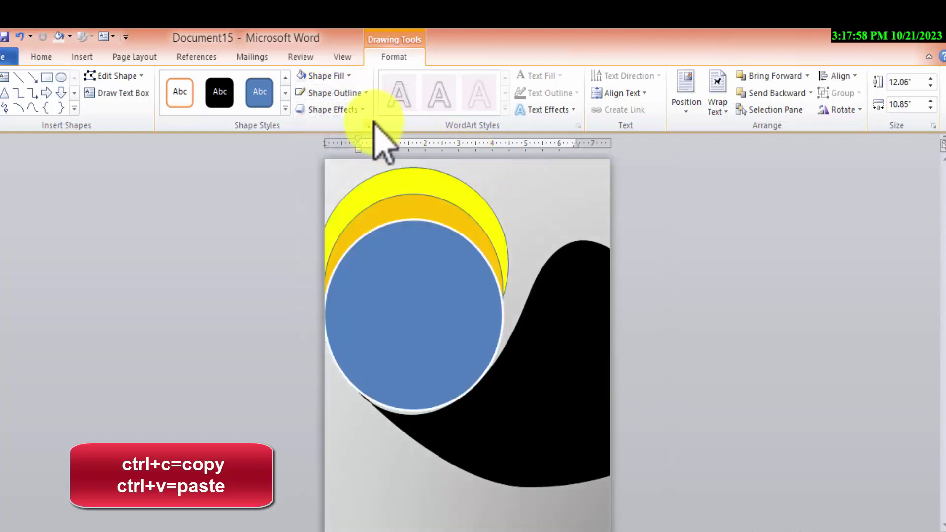
click(311, 74)
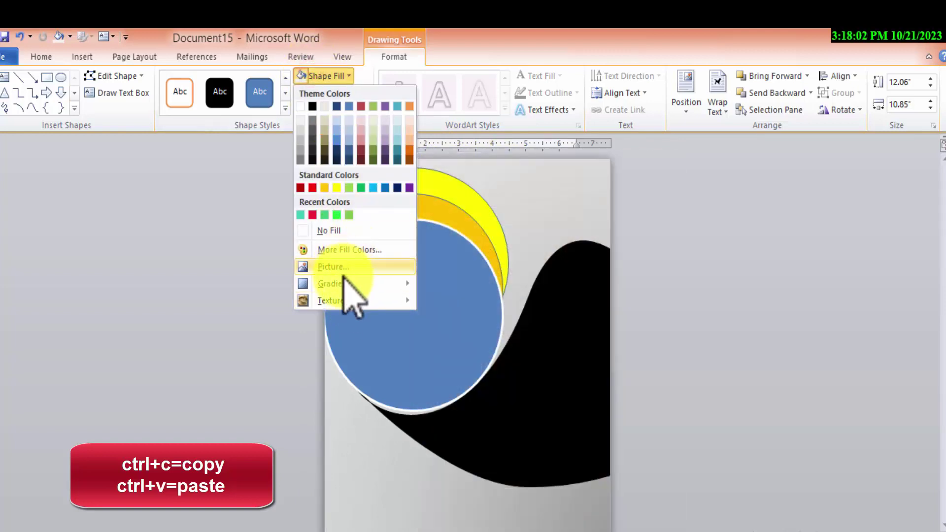
- Recolour the gradient stops light grey and tan, and move the middle stop to about 92%
click(470, 450)
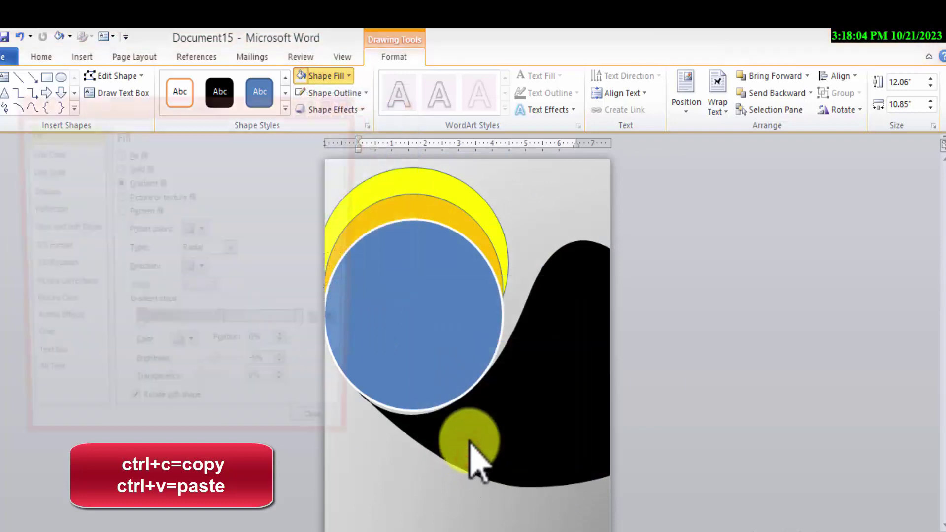
click(138, 325)
click(185, 349)
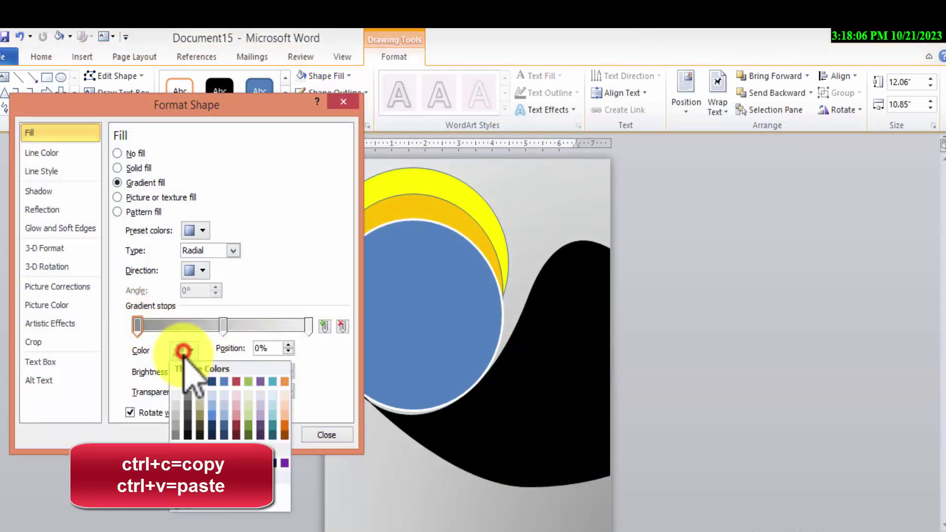
click(176, 400)
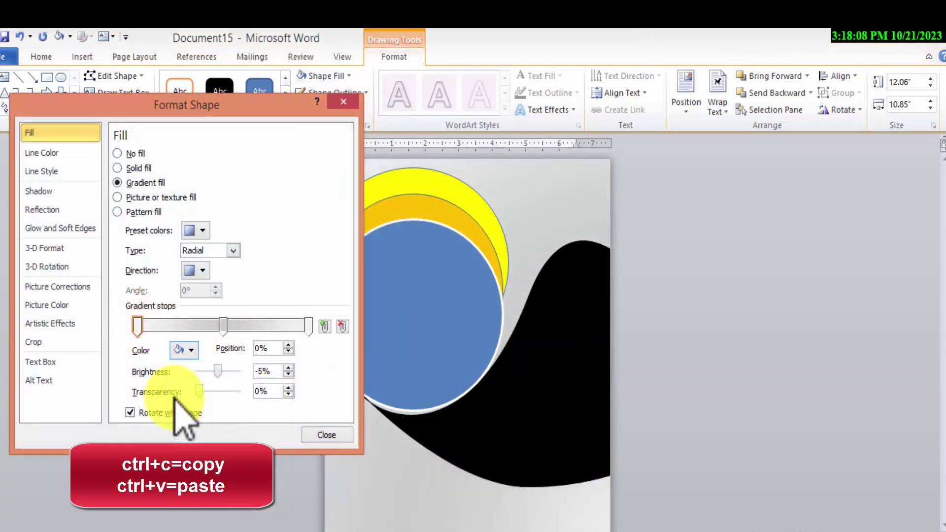
click(190, 350)
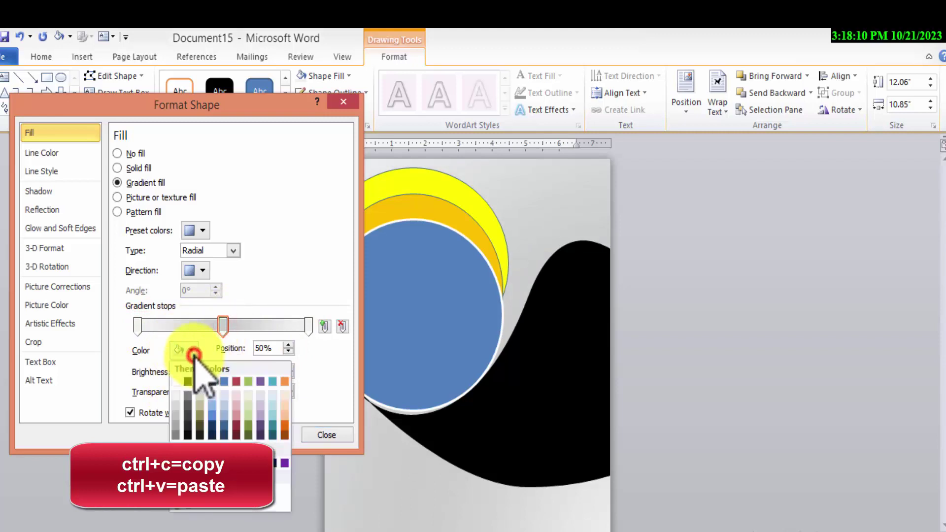
click(175, 395)
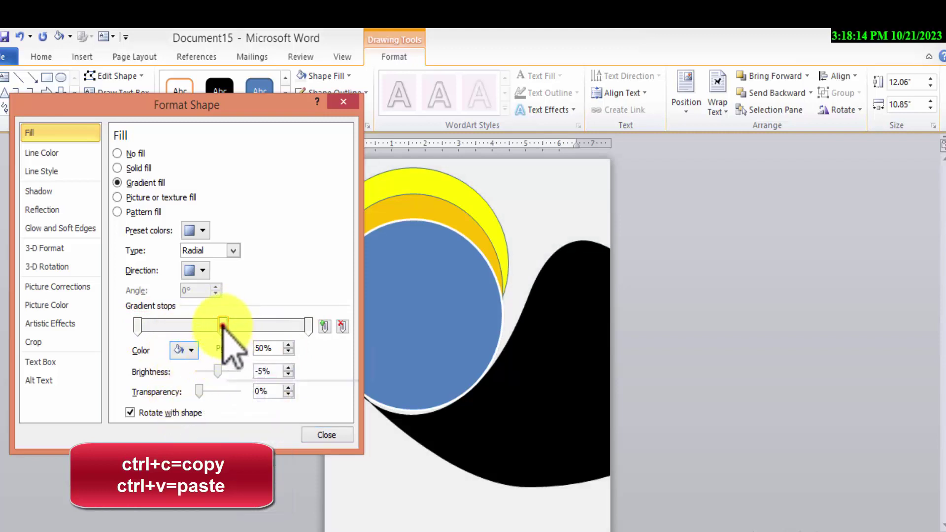
click(186, 349)
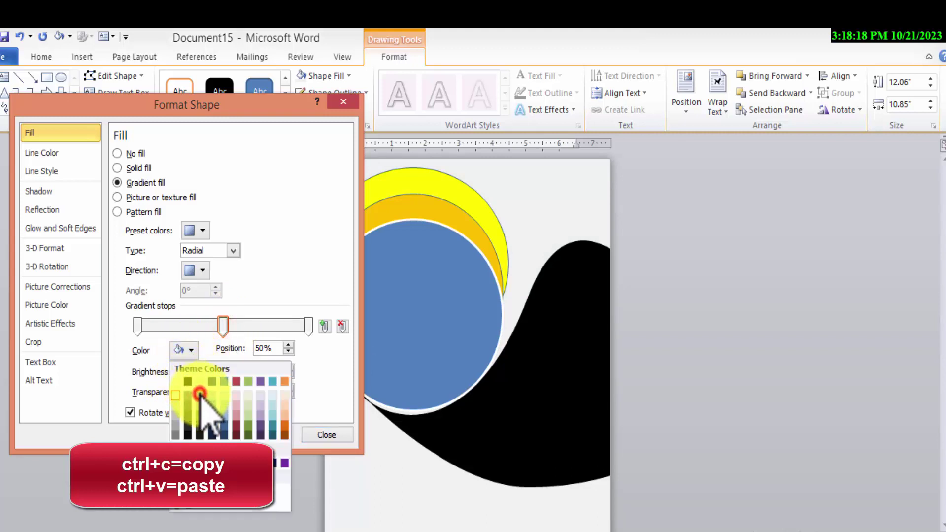
click(199, 393)
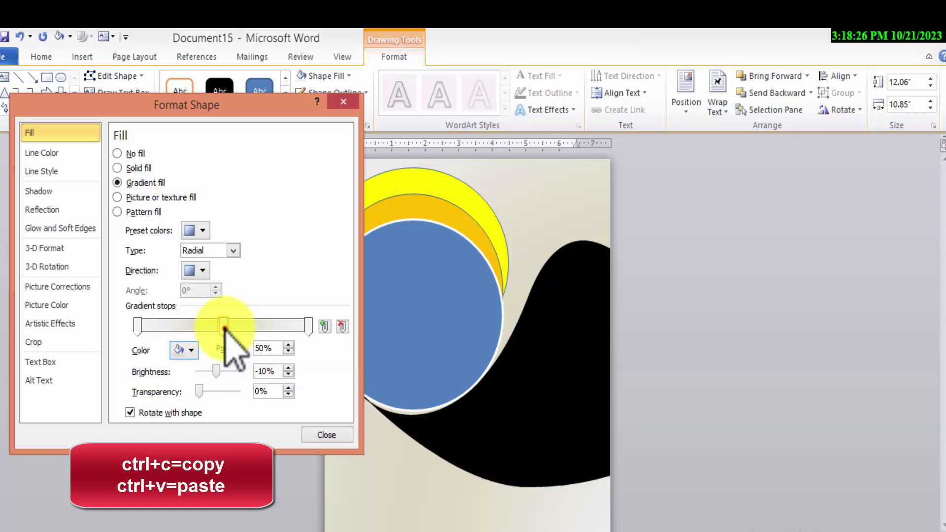
drag(224, 326, 301, 326)
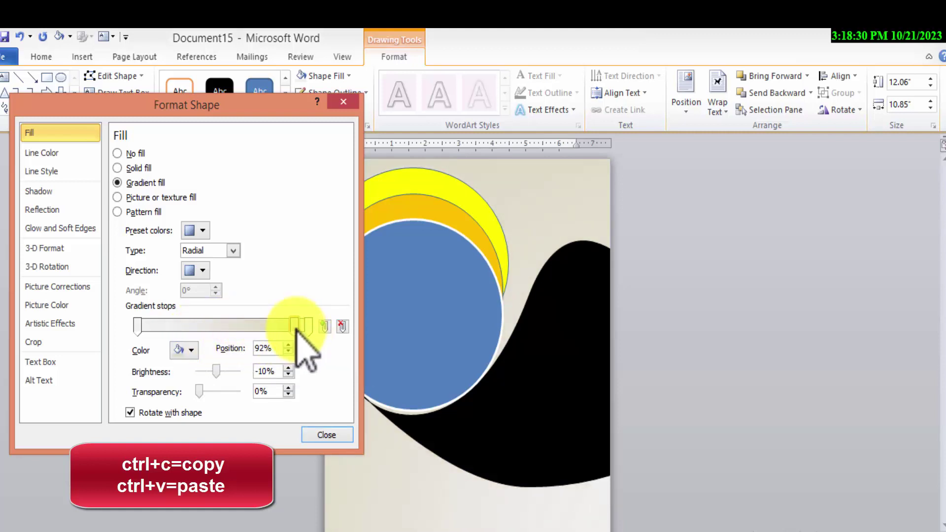
click(343, 102)
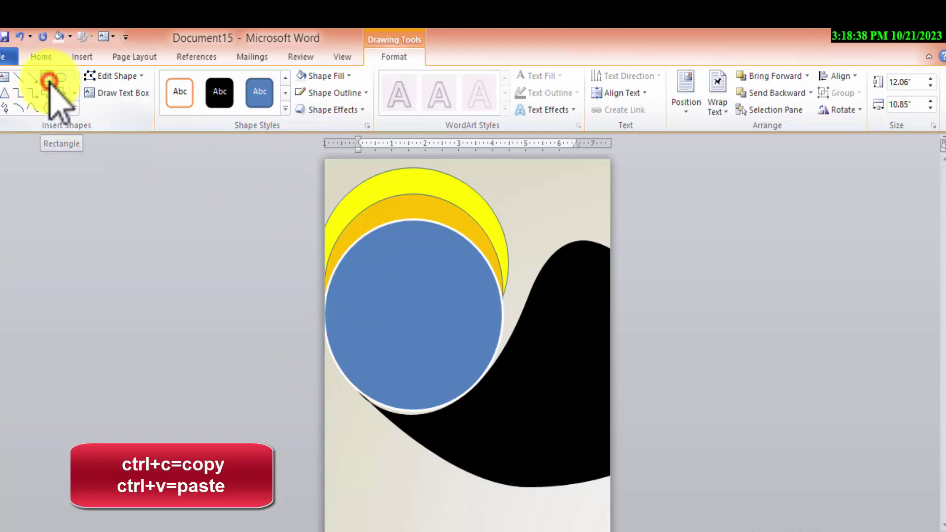
- Draw a tall black bar flush against the left page edge, reaching the top
click(48, 81)
drag(327, 209, 347, 531)
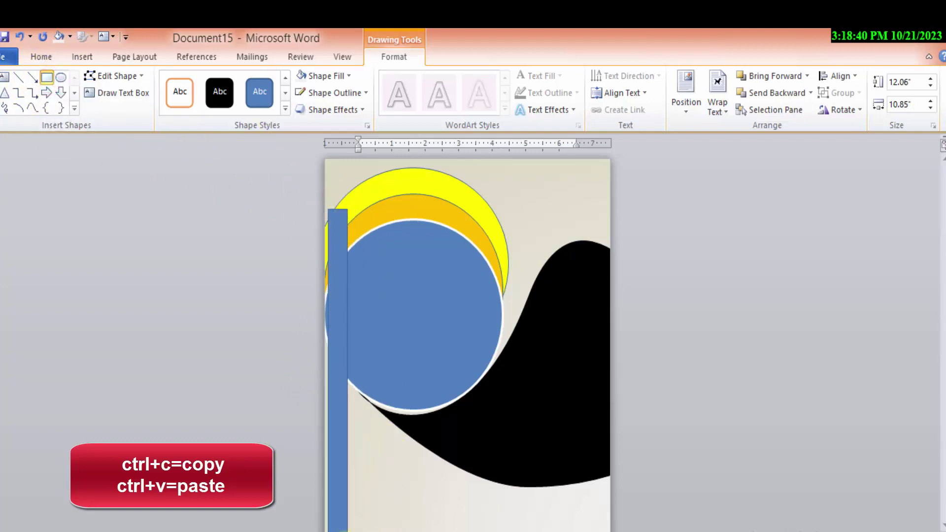
drag(338, 497, 326, 496)
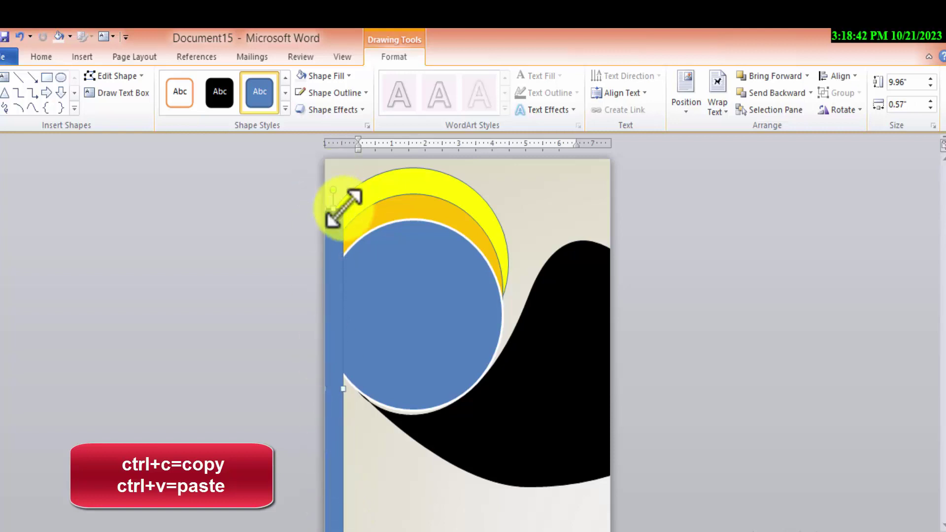
drag(345, 212, 340, 156)
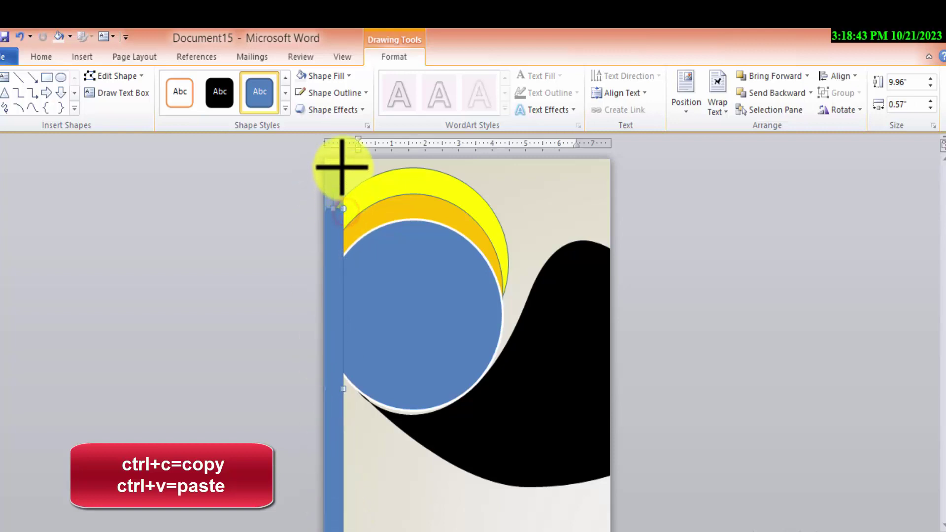
click(211, 89)
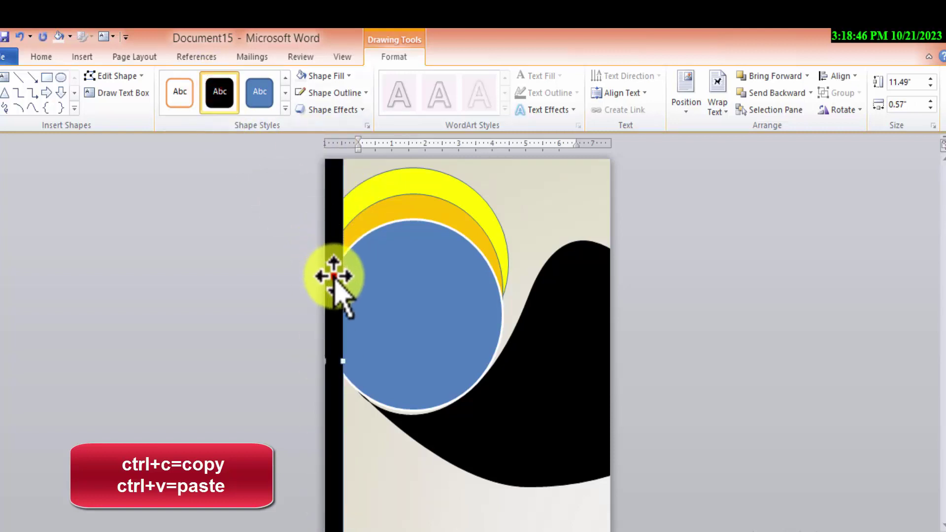
mouse_move(328, 268)
mouse_down()
mouse_move(329, 276)
mouse_move(327, 264)
mouse_up()
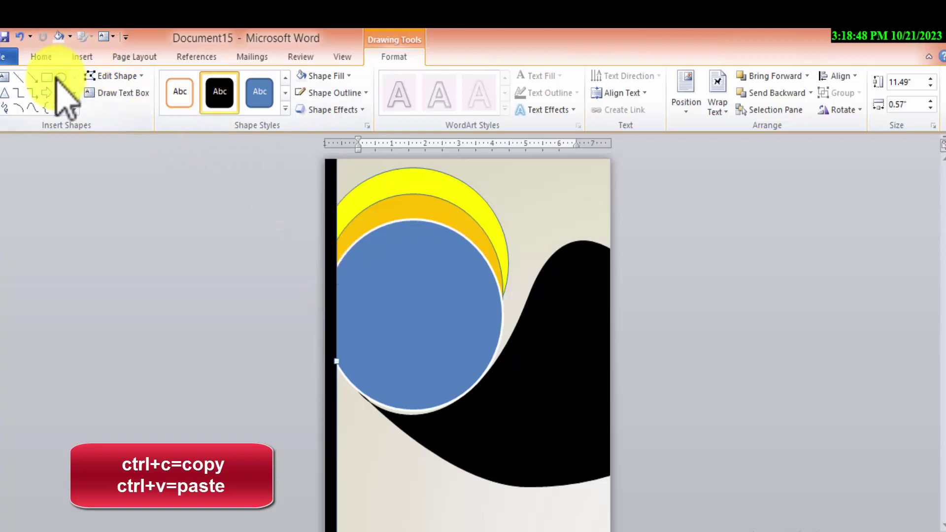
- Draw a thin black bar across the page top, then select the background, crescent and wave shapes
click(46, 77)
mouse_move(356, 206)
mouse_down()
mouse_move(722, 241)
mouse_move(784, 220)
mouse_up()
drag(590, 212, 523, 155)
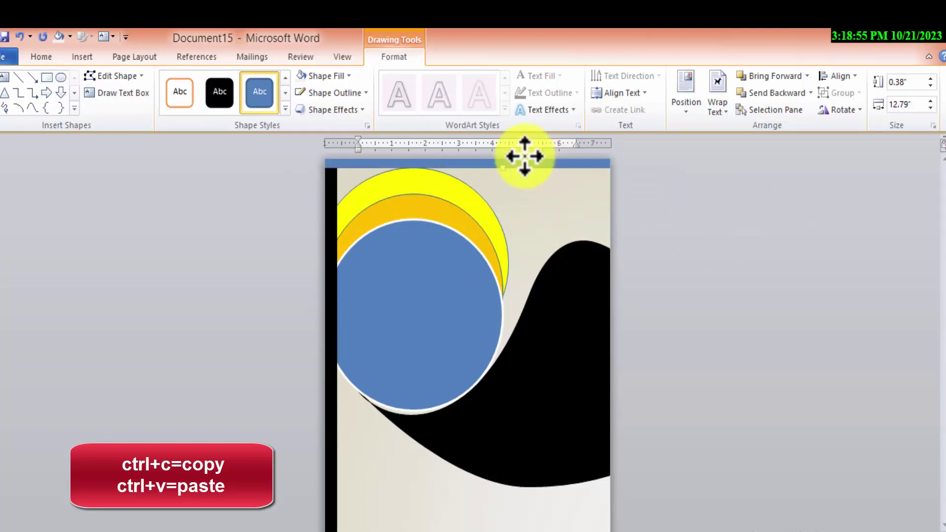
click(221, 92)
click(533, 242)
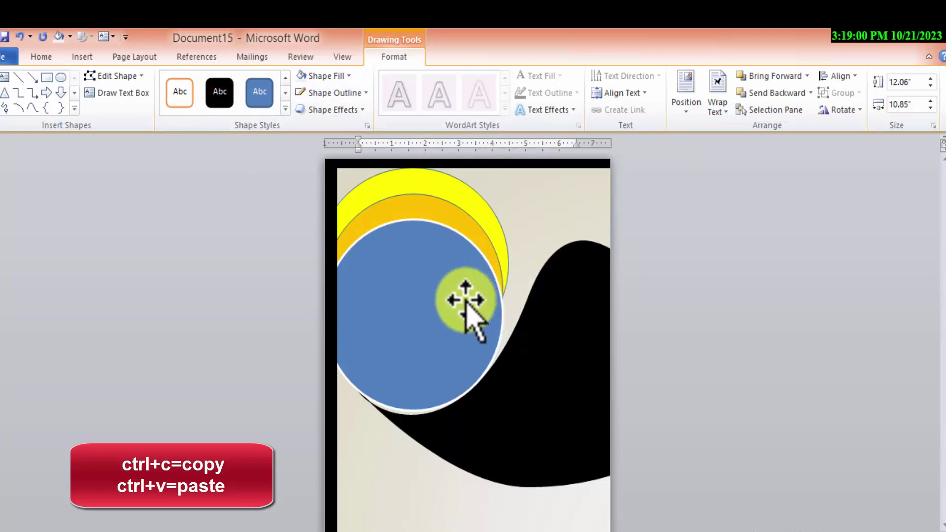
click(472, 223)
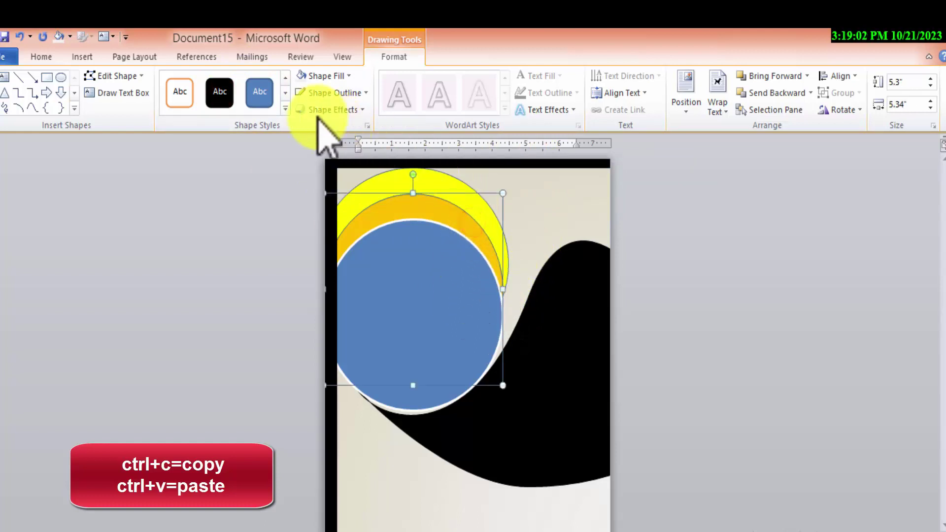
click(400, 173)
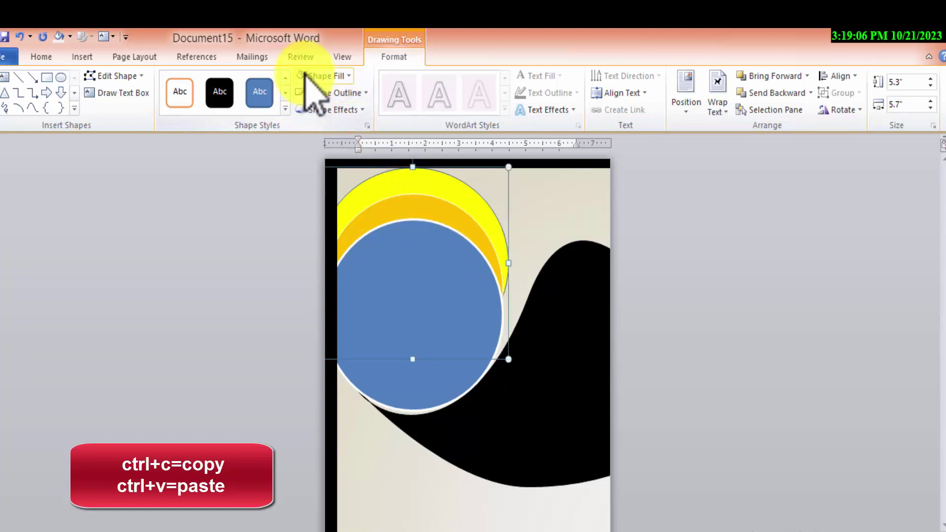
click(579, 336)
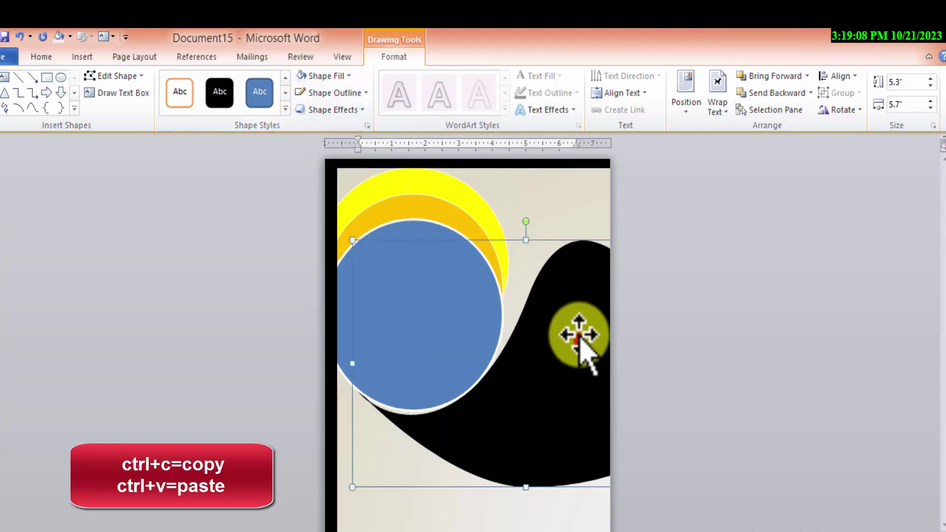
click(291, 80)
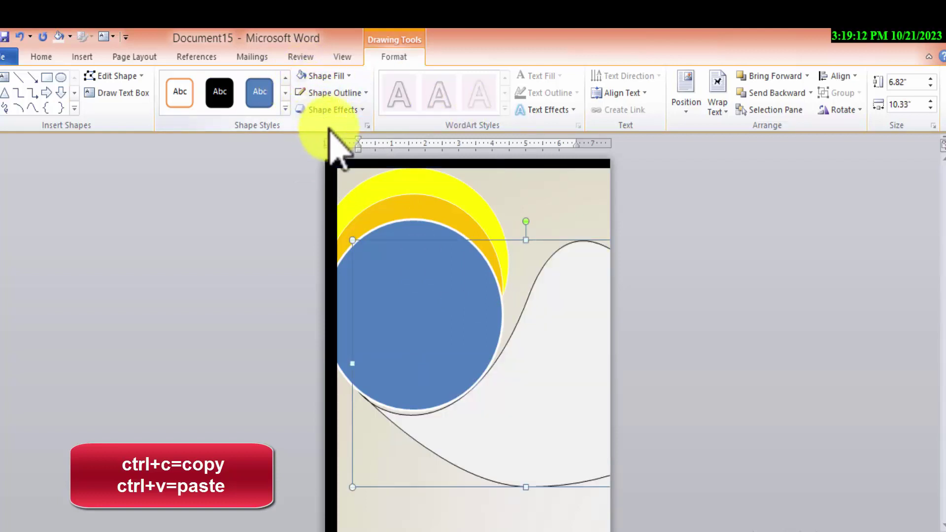
key(ctrl+z)
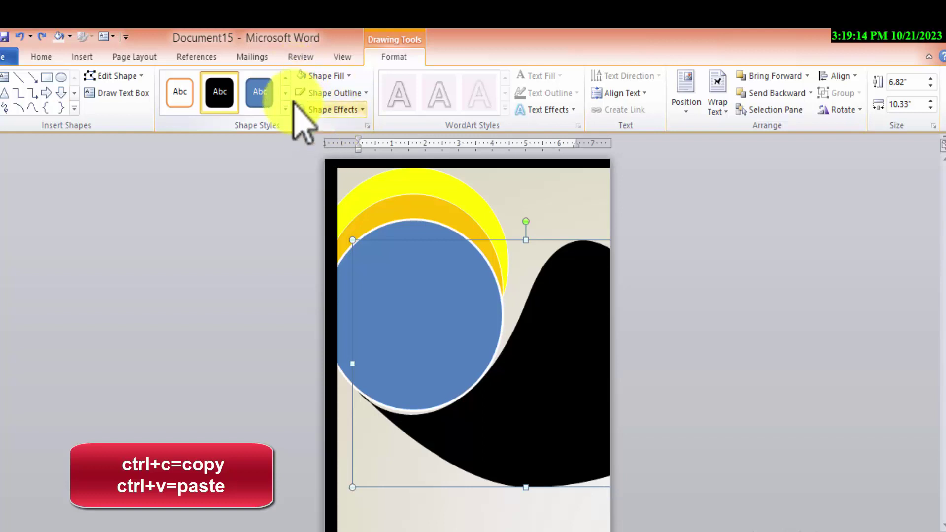
click(296, 99)
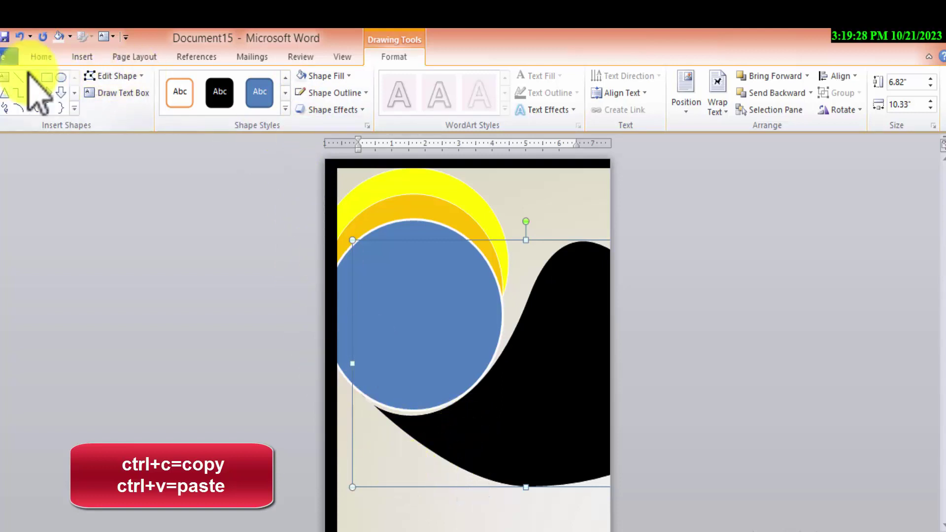
- Draw a wide rectangle across the page bottom and fill it dark navy
click(45, 76)
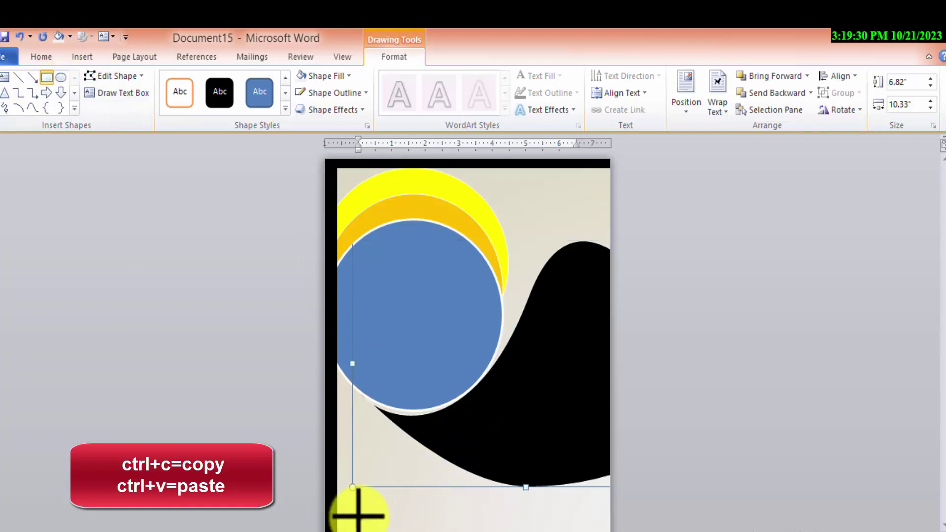
drag(358, 514, 840, 531)
drag(542, 525, 446, 517)
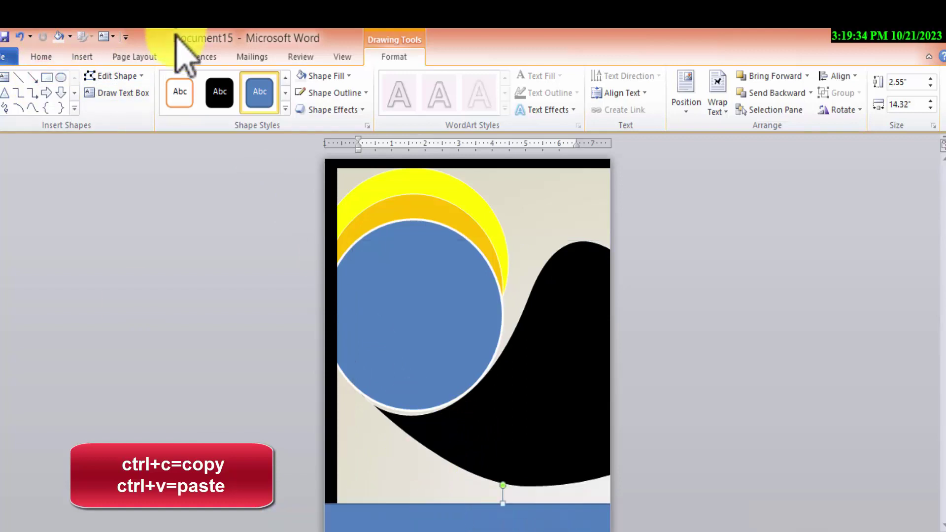
click(256, 97)
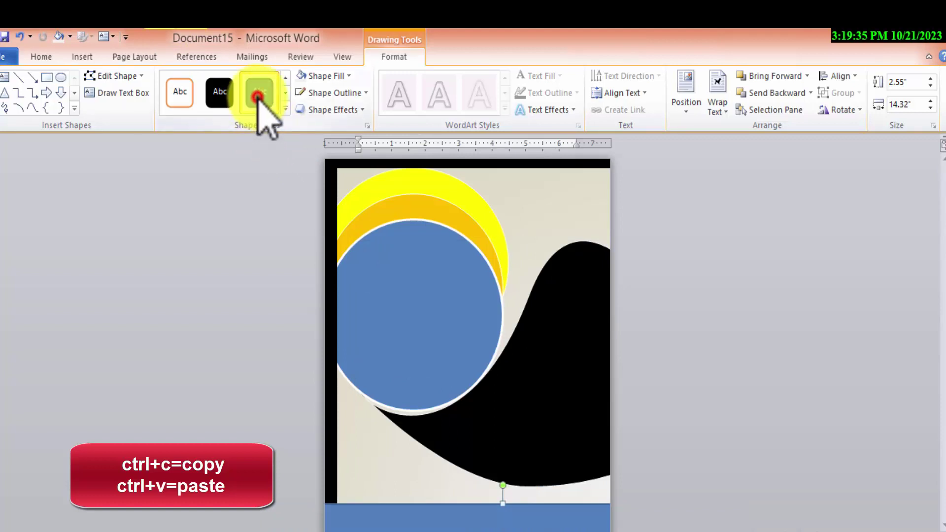
click(337, 73)
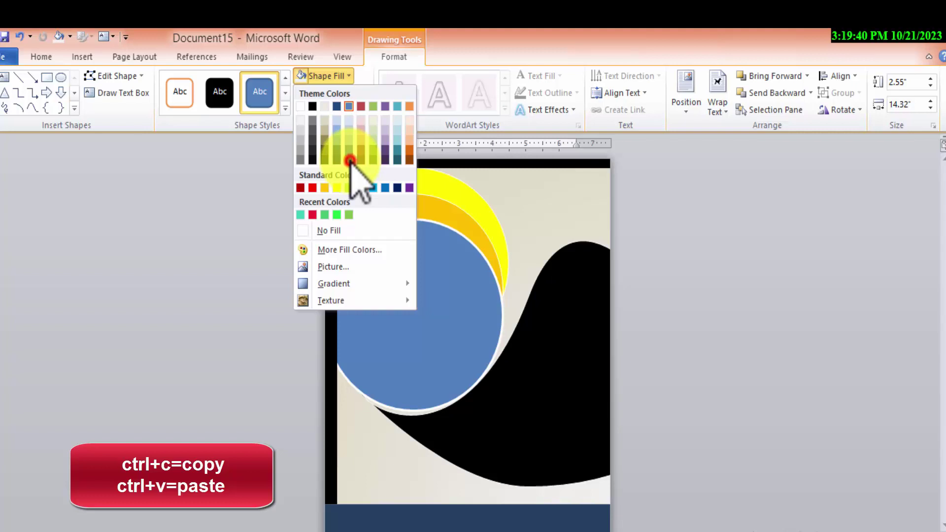
click(350, 160)
click(399, 305)
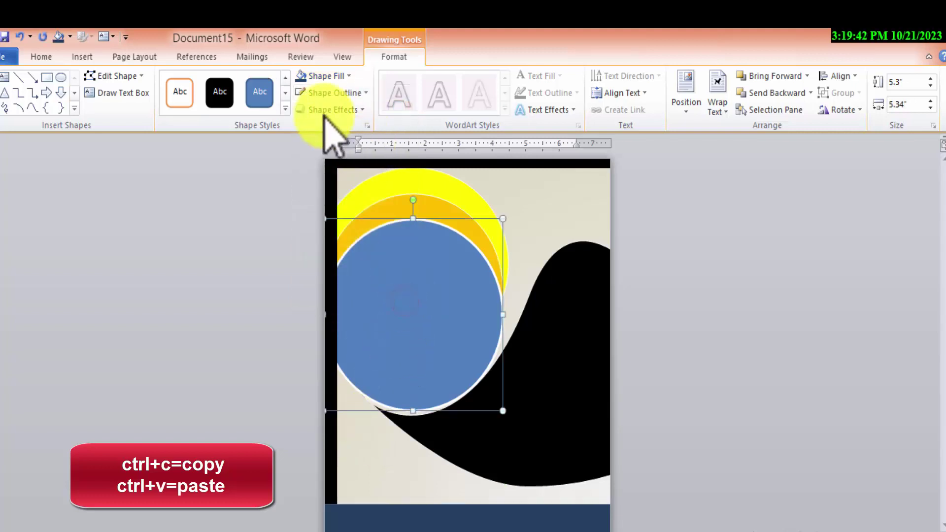
- Fill the circle with the city building photo from a file
right_click(385, 281)
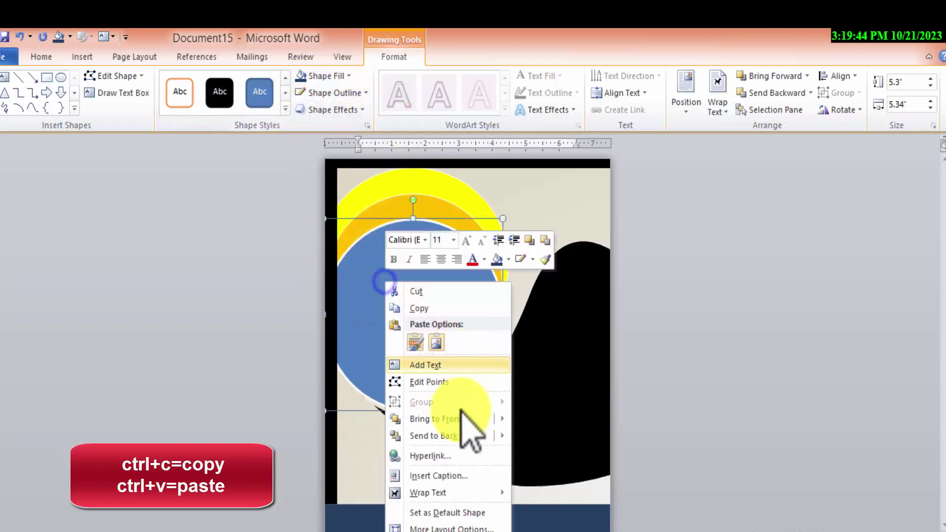
click(438, 530)
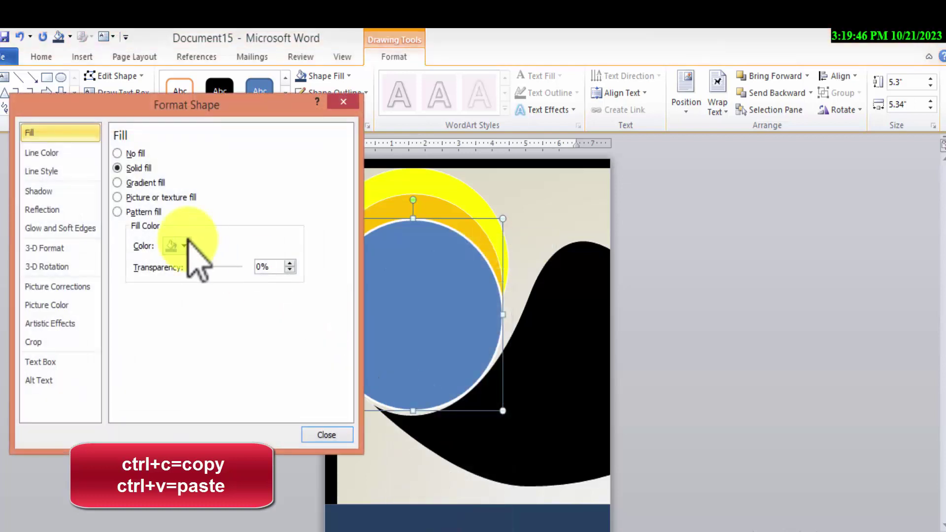
click(117, 197)
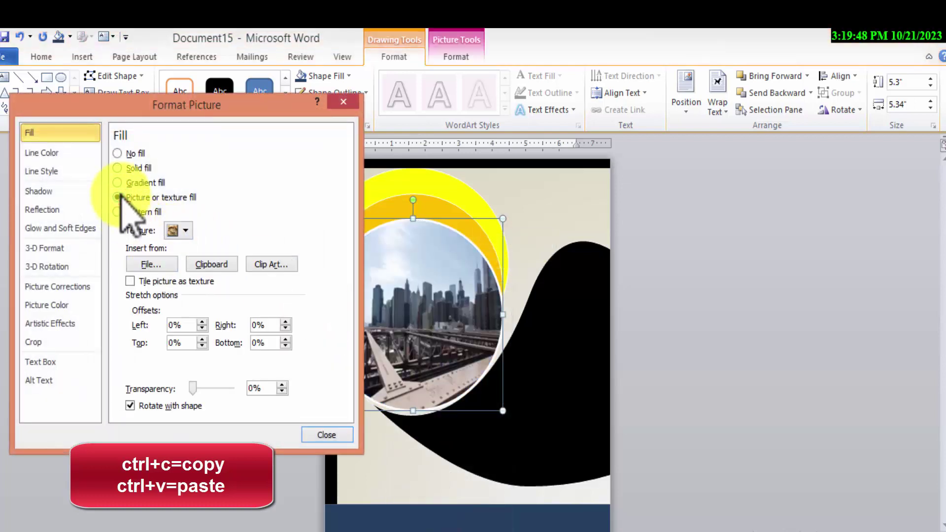
click(151, 267)
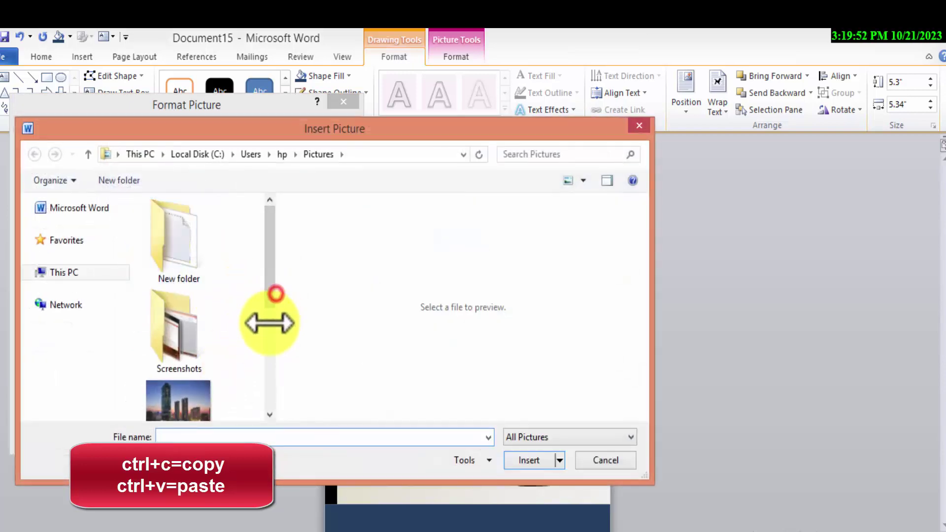
scroll(270, 327, down, 2)
scroll(236, 306, down, 1)
click(170, 273)
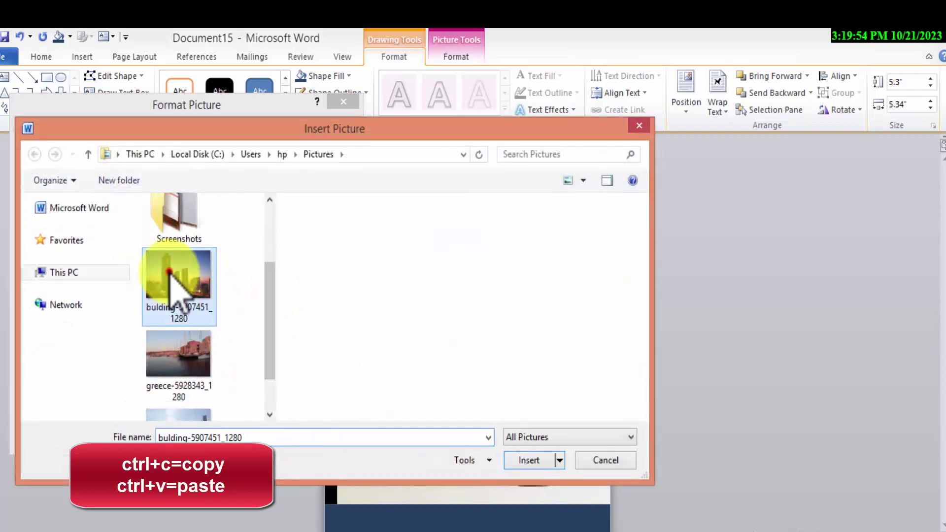
click(520, 460)
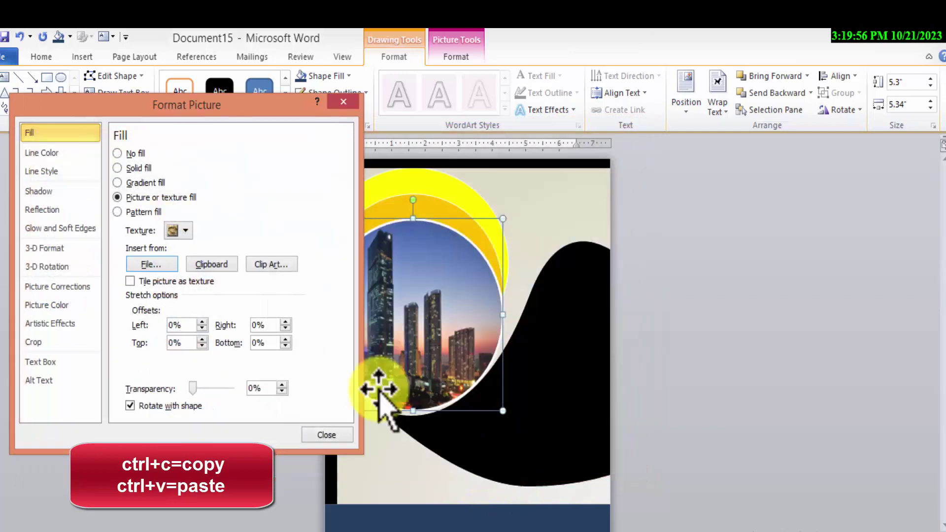
click(343, 102)
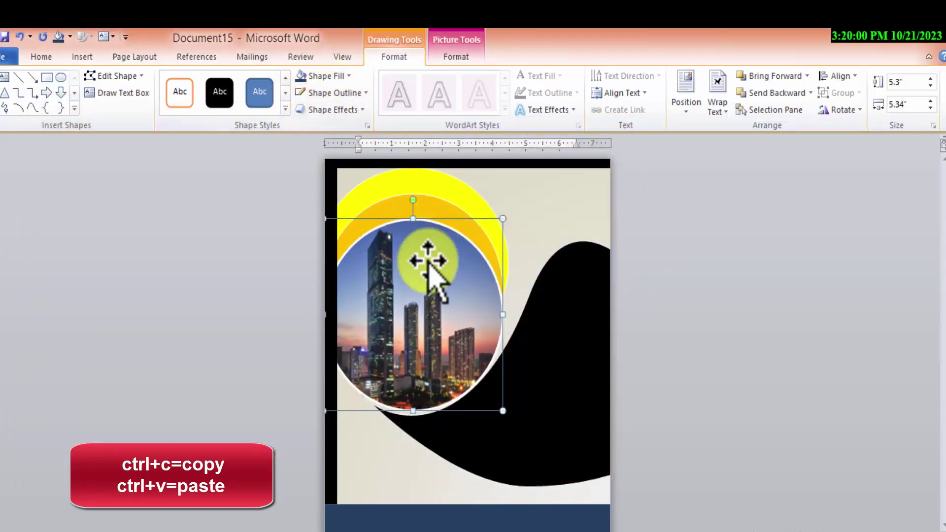
- Set the circle photo's fill transparency to about 33%
click(427, 285)
right_click(428, 285)
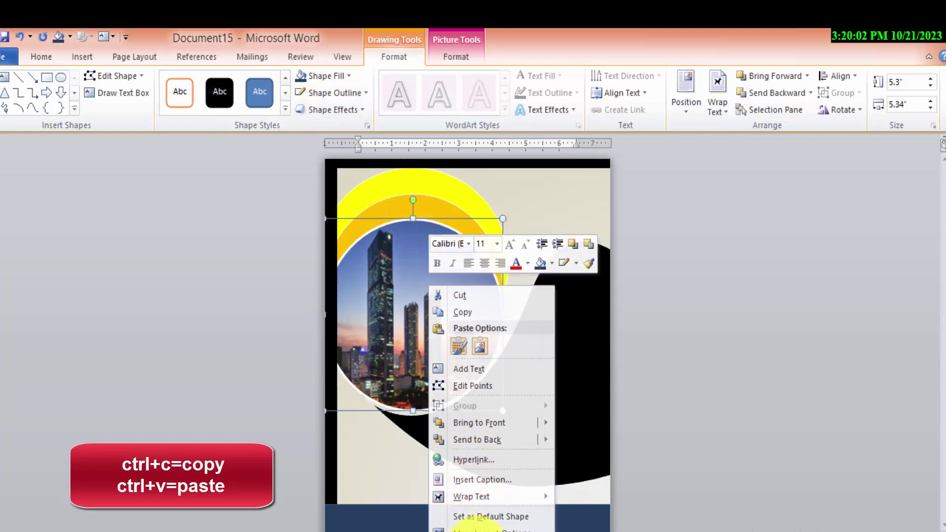
click(456, 523)
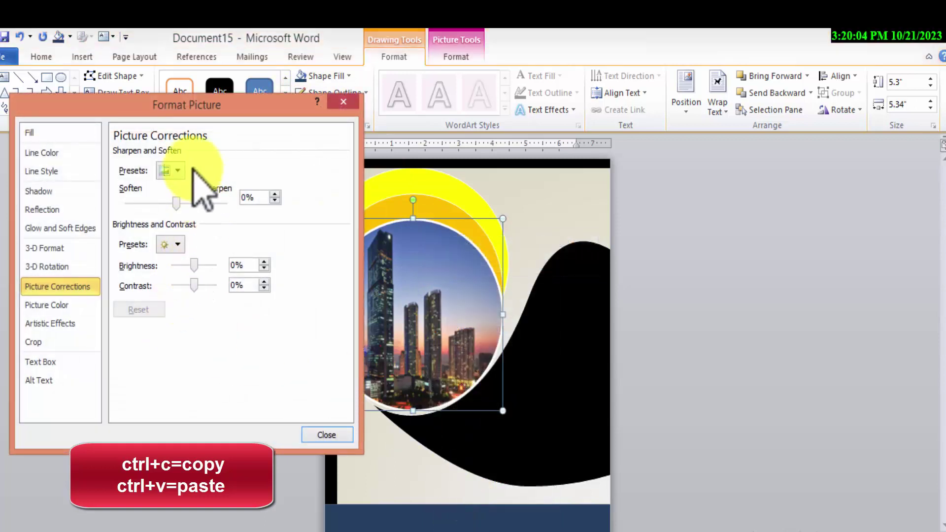
click(69, 132)
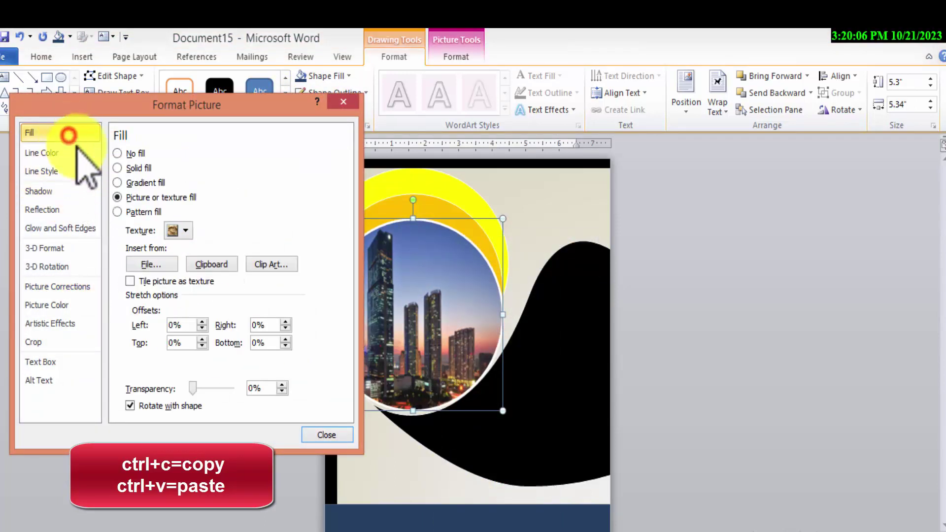
drag(194, 389, 213, 389)
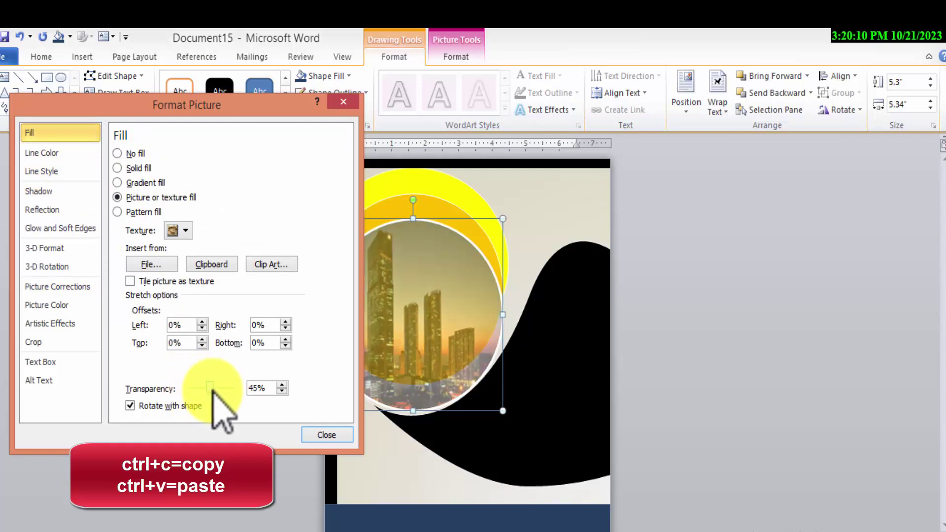
drag(207, 388, 206, 388)
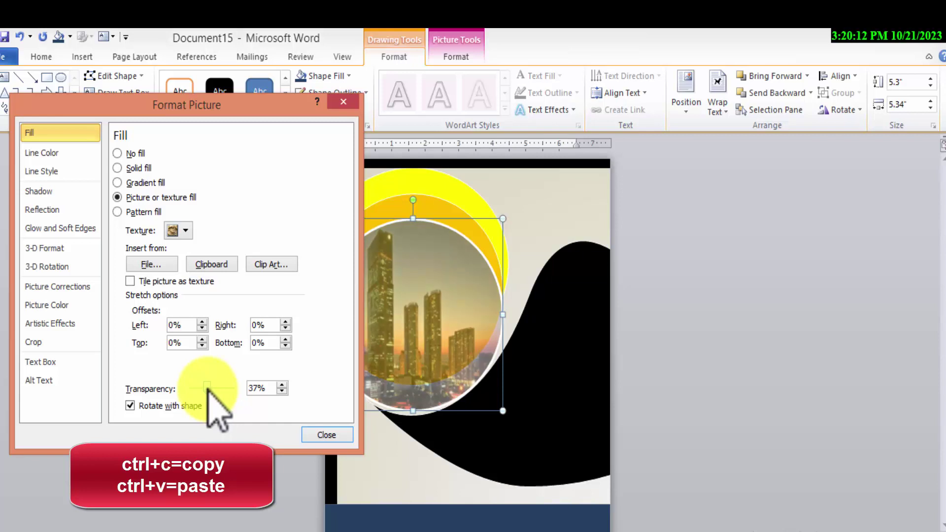
click(327, 436)
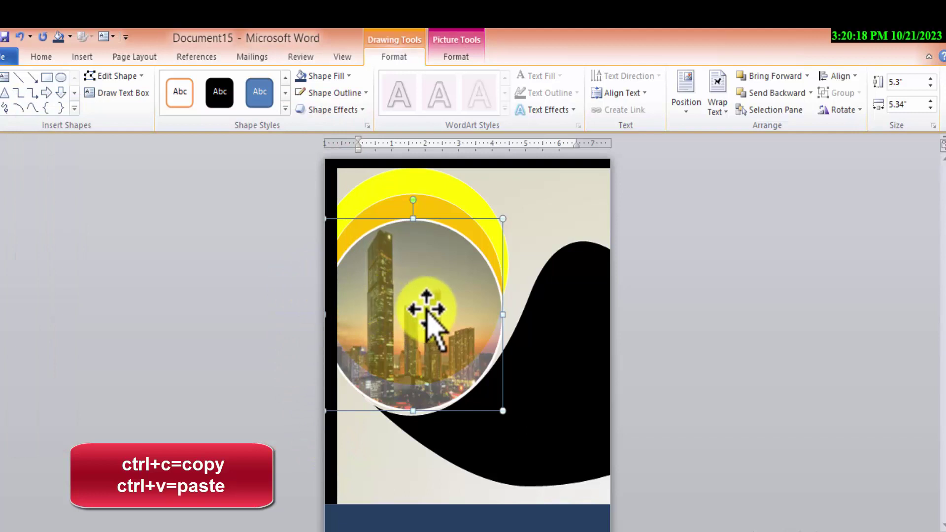
- Draw a small top-right oval, copy it below, widen the upper one and style the copy black
click(572, 377)
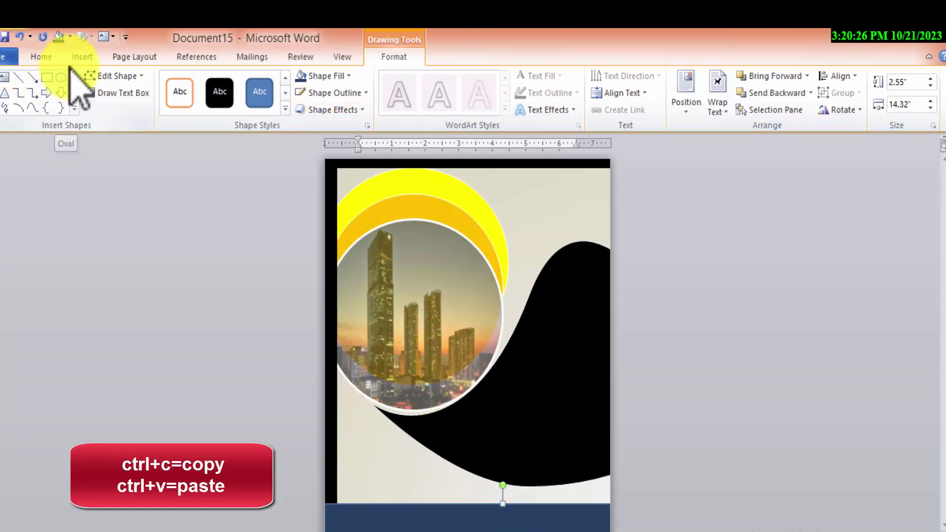
click(61, 77)
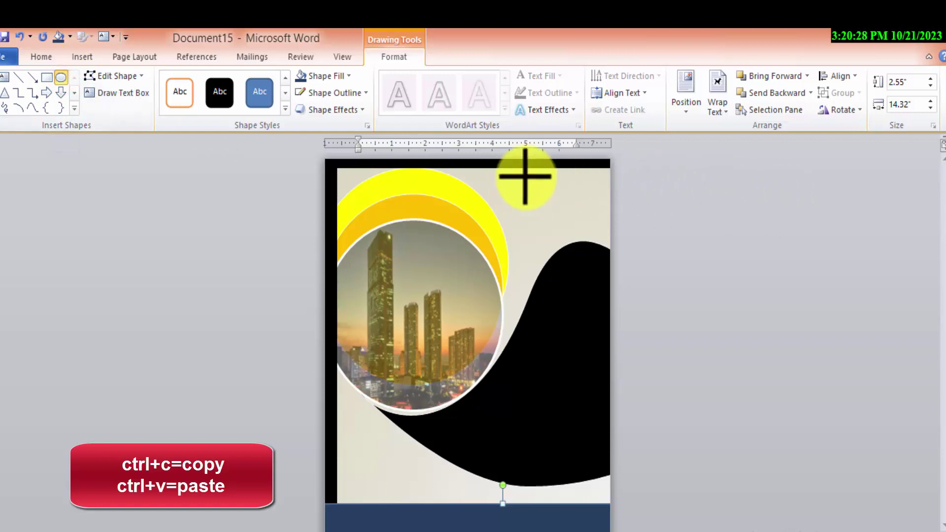
drag(525, 179, 572, 203)
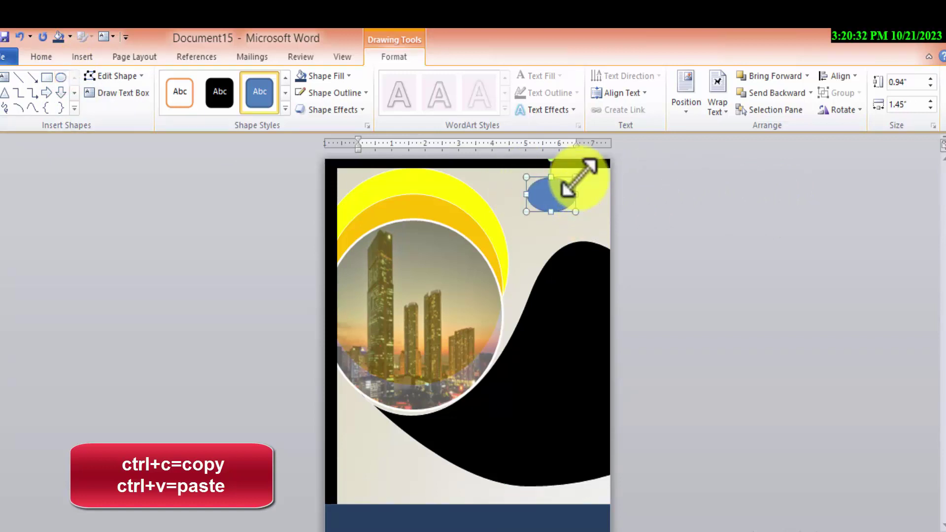
mouse_move(575, 177)
mouse_down()
mouse_move(553, 193)
mouse_move(577, 198)
mouse_move(568, 240)
mouse_up()
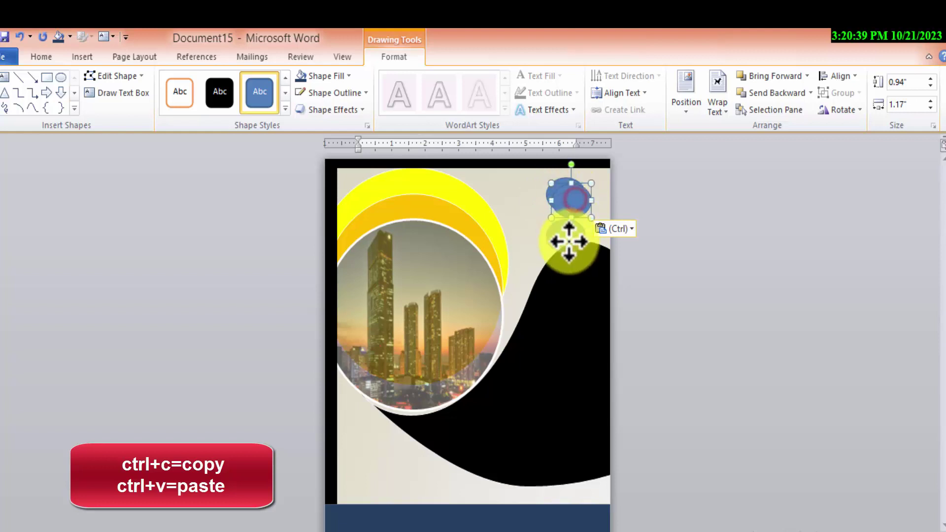
click(576, 192)
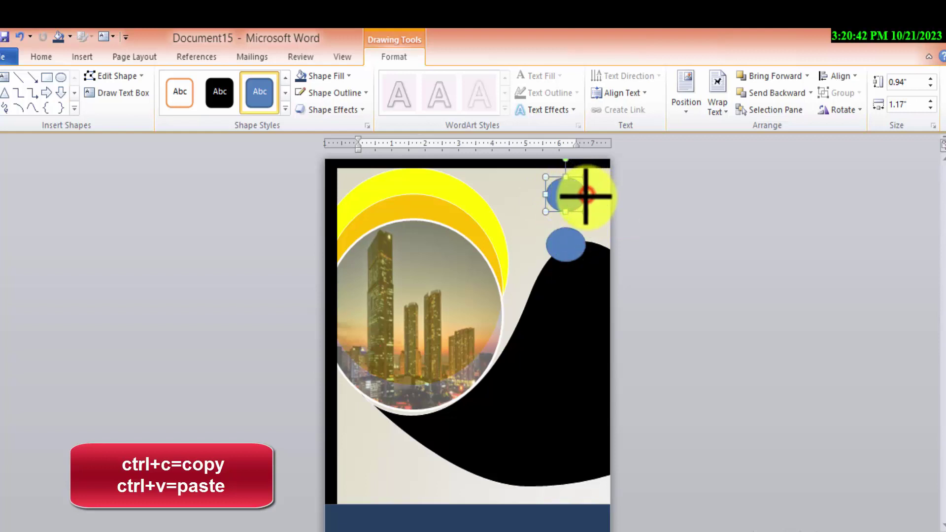
drag(596, 198, 597, 195)
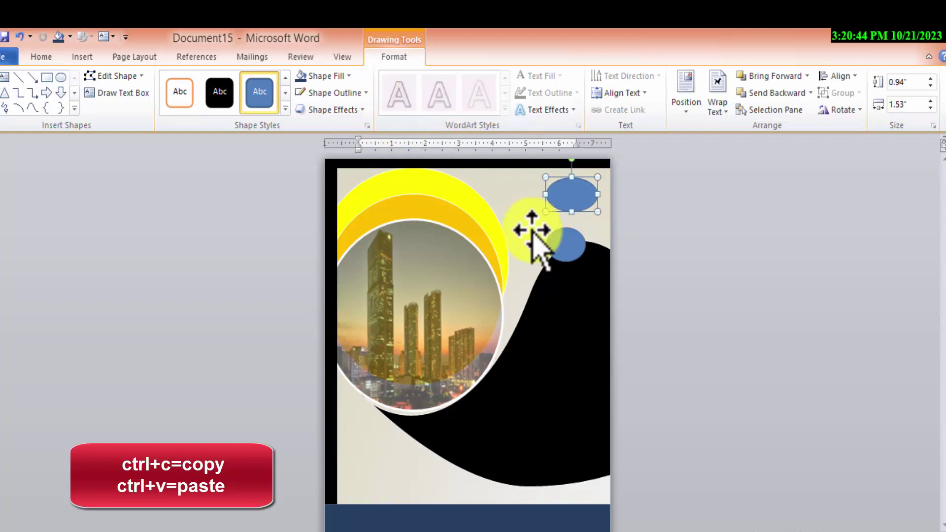
click(571, 238)
- Fill the lower oval gold and centre it on the blue oval
click(221, 93)
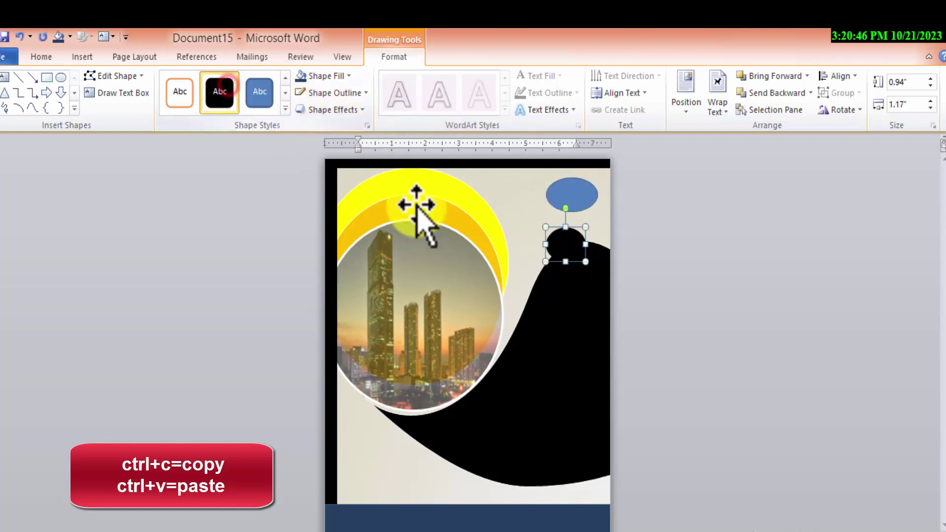
click(347, 76)
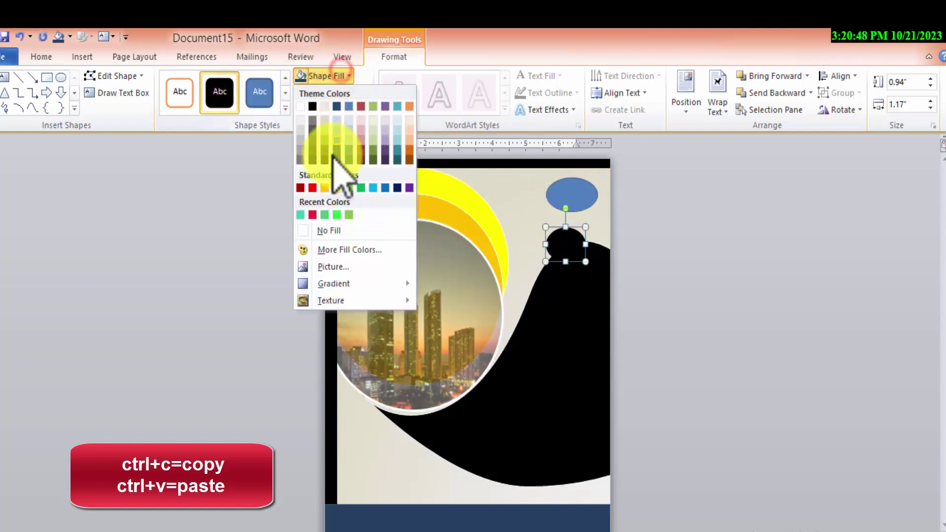
click(325, 188)
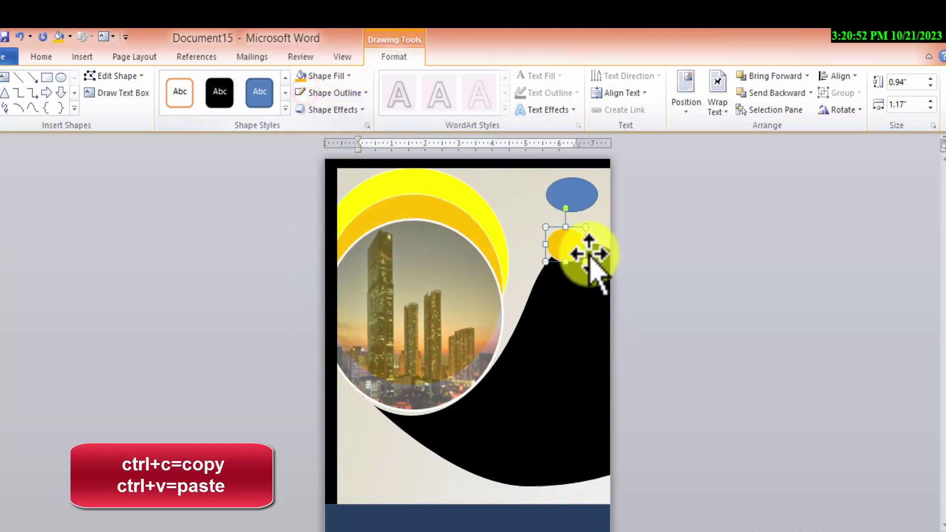
click(566, 245)
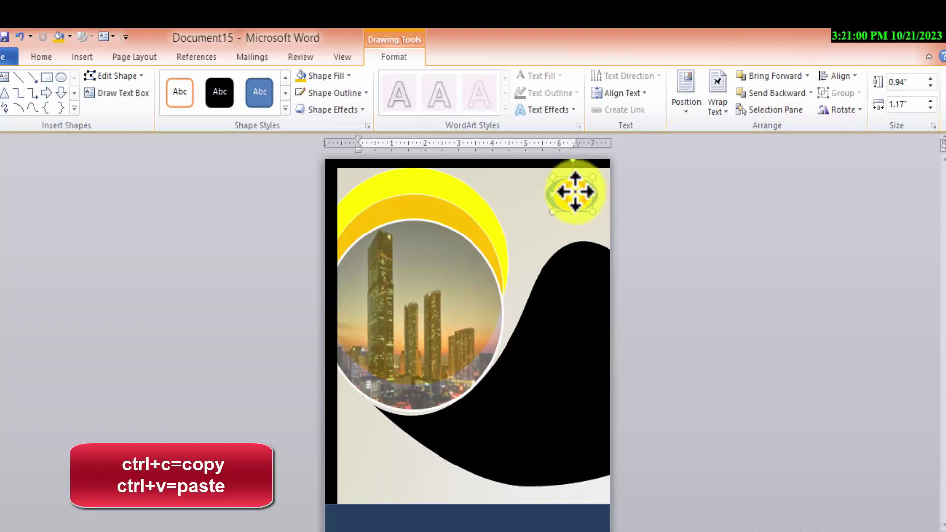
mouse_move(576, 193)
mouse_down()
mouse_move(600, 195)
mouse_move(572, 197)
mouse_up()
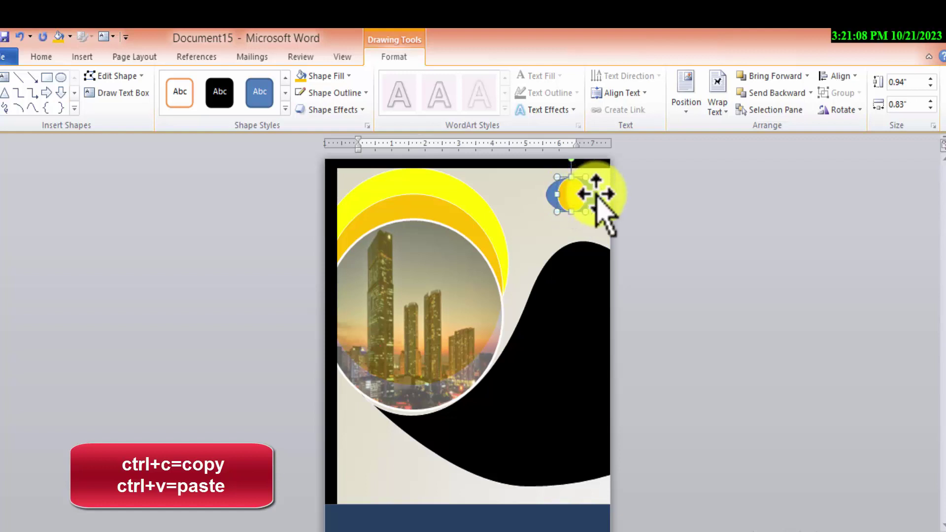
- Give both the gold and blue ovals 6 pt outlines
click(353, 94)
mouse_move(331, 283)
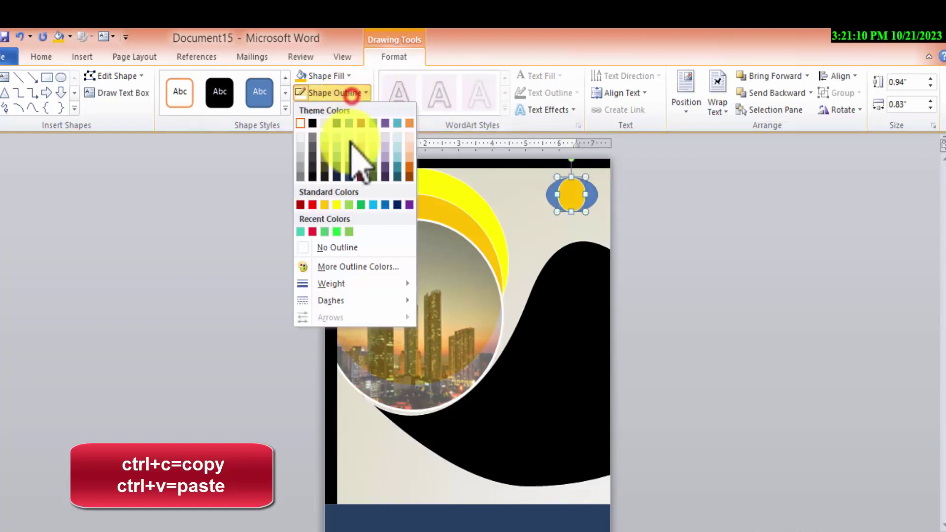
click(347, 283)
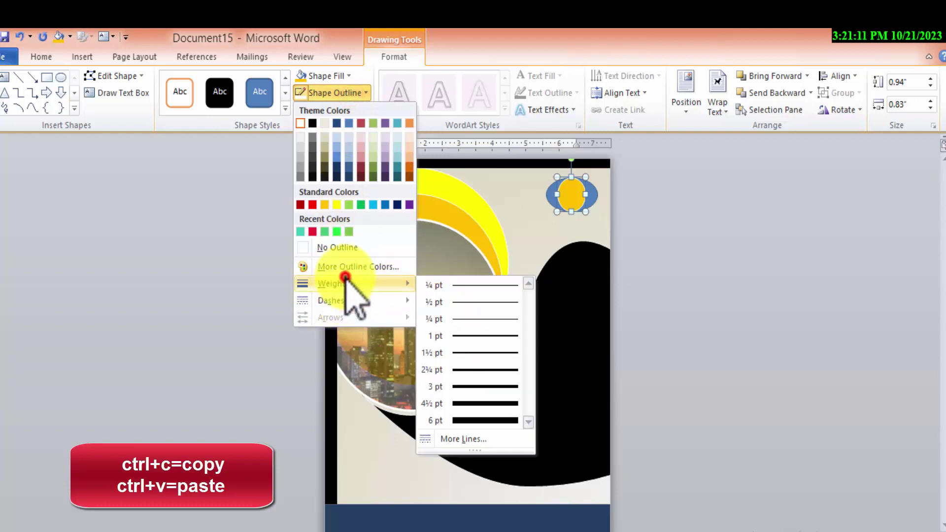
click(467, 418)
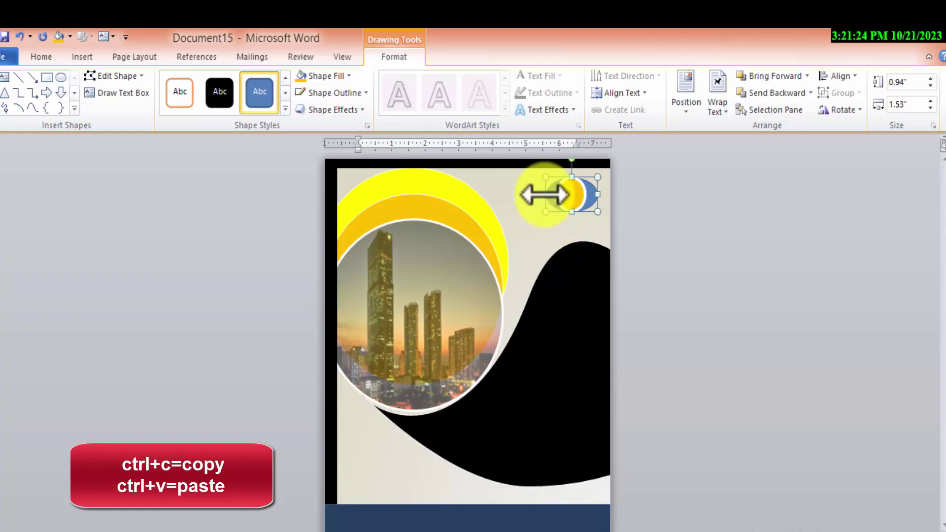
click(312, 91)
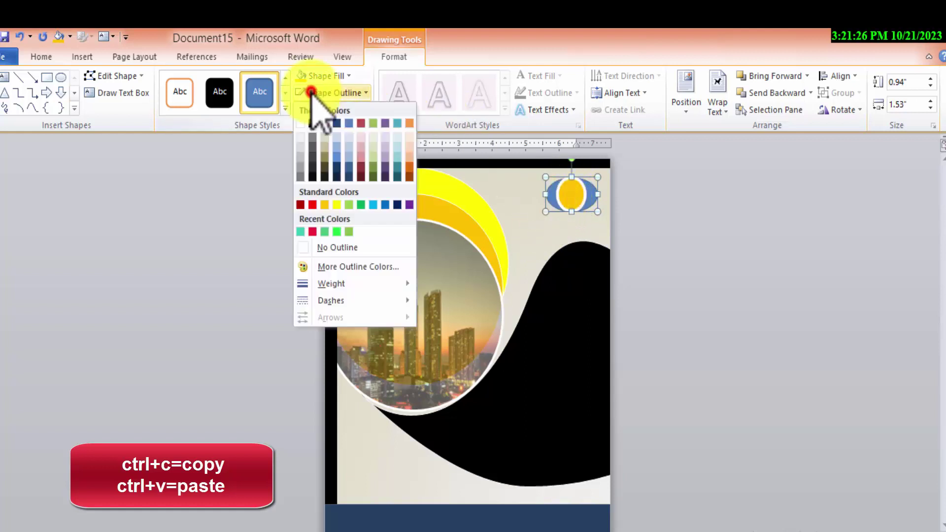
click(321, 287)
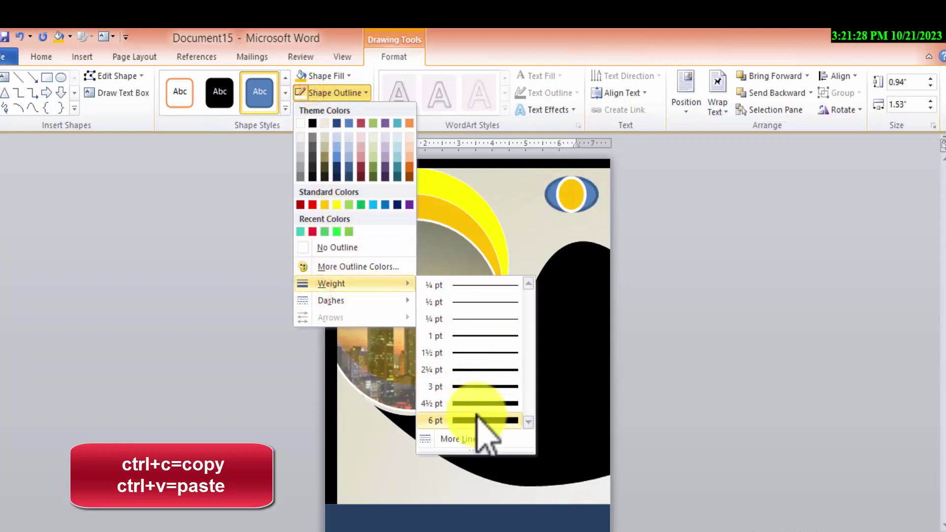
click(481, 420)
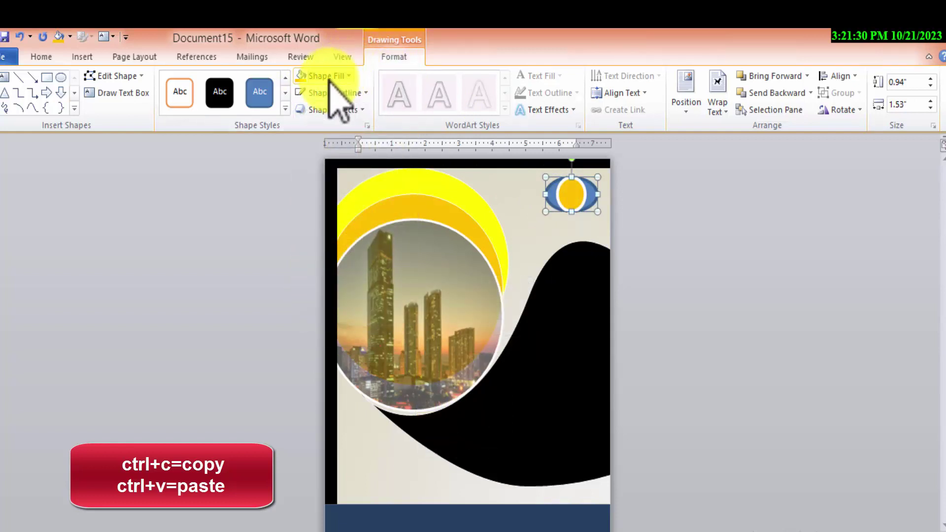
click(301, 92)
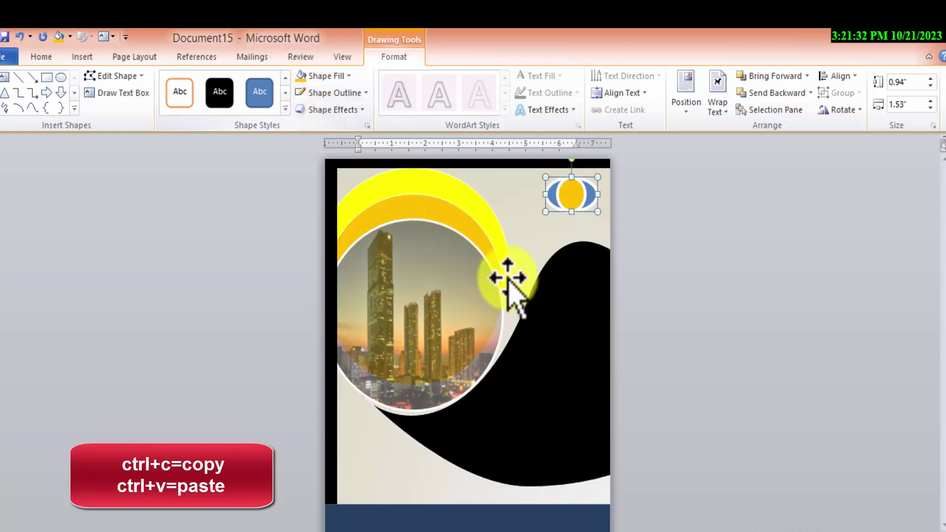
click(570, 323)
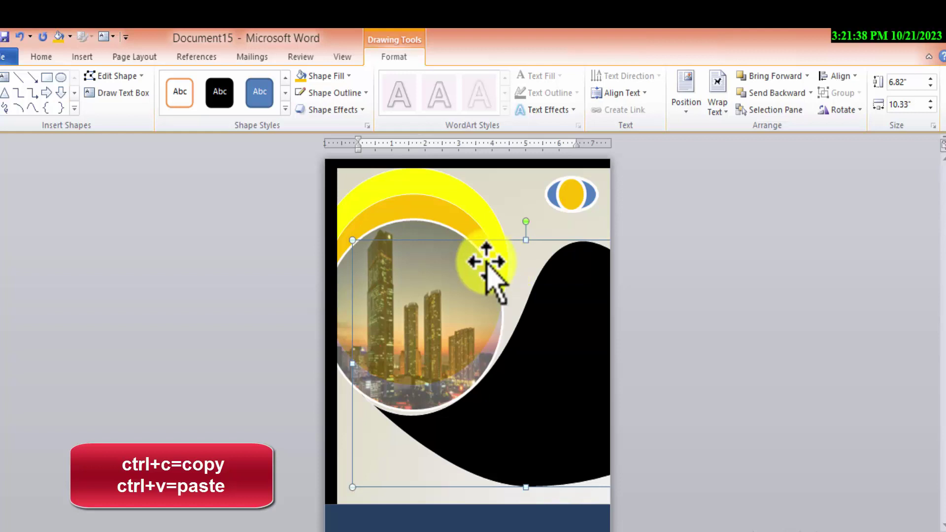
click(724, 490)
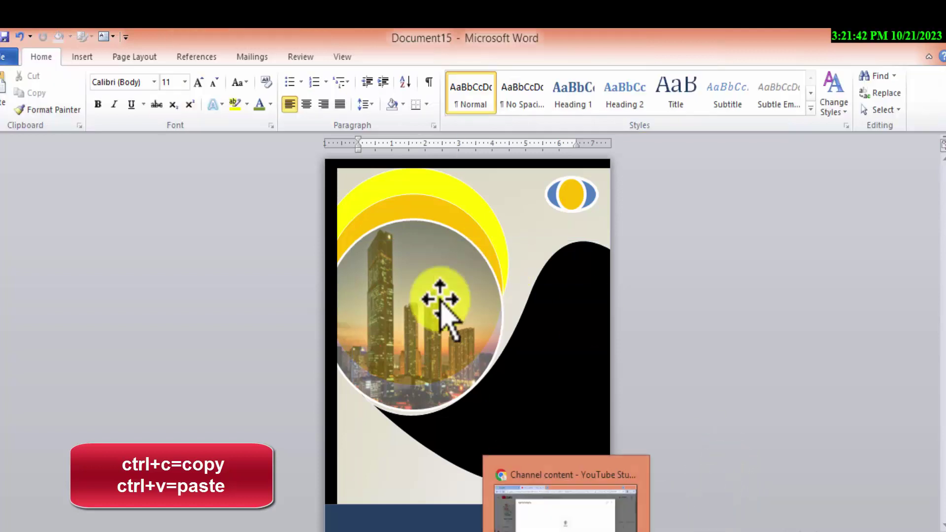
- Insert a Simple Text Box and remove its outline and fill
click(386, 488)
click(84, 54)
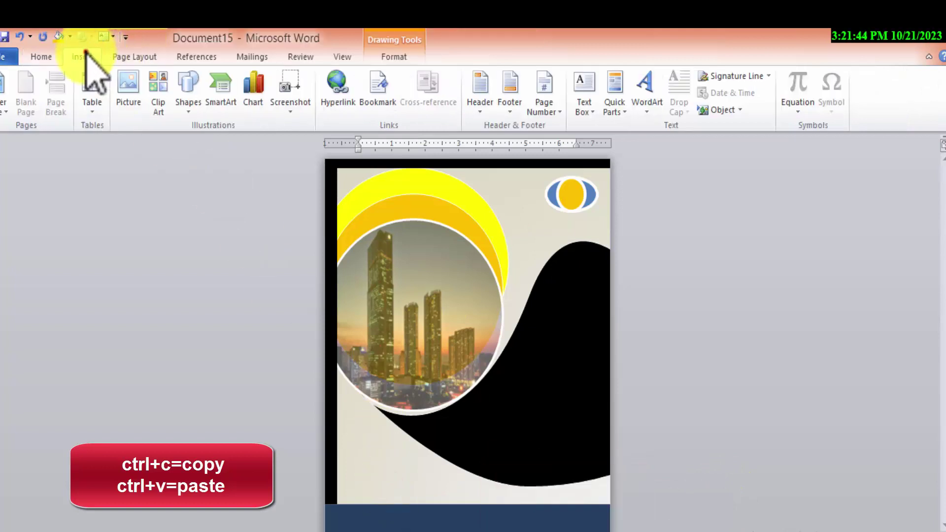
click(480, 91)
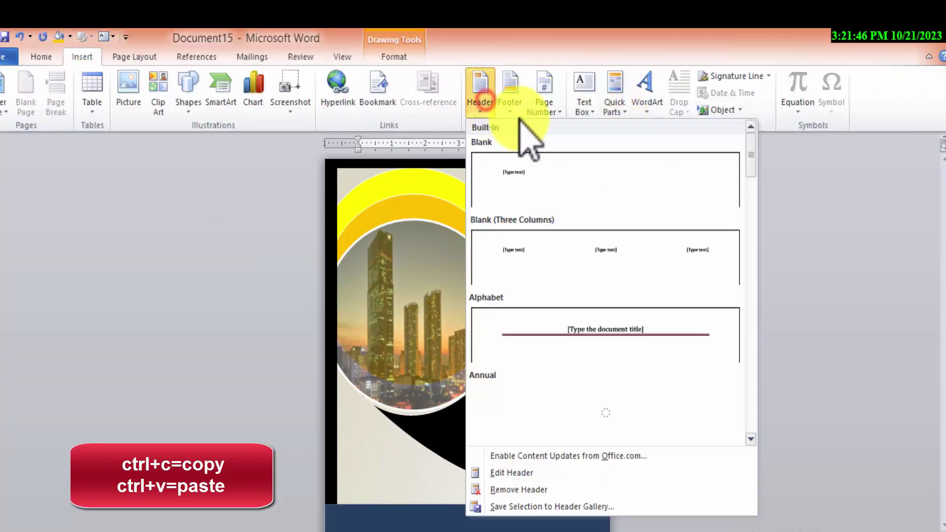
click(614, 91)
click(584, 91)
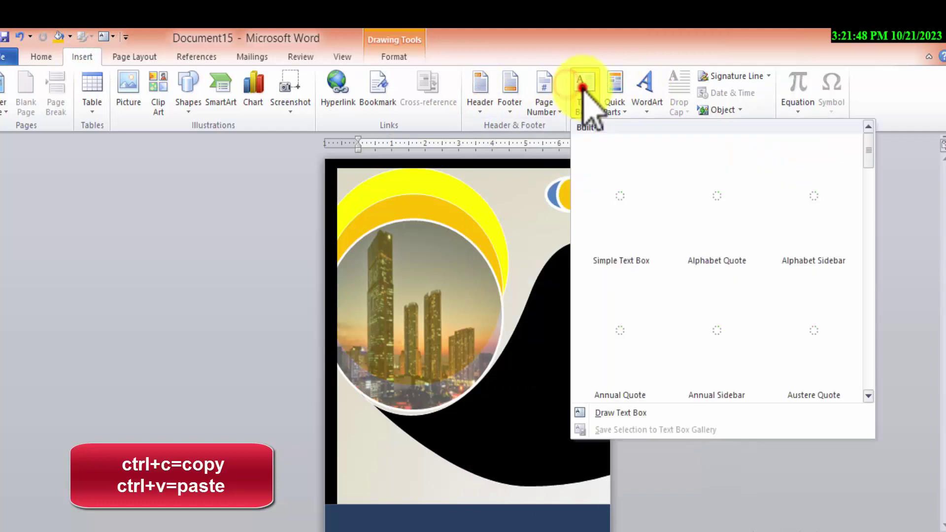
click(615, 140)
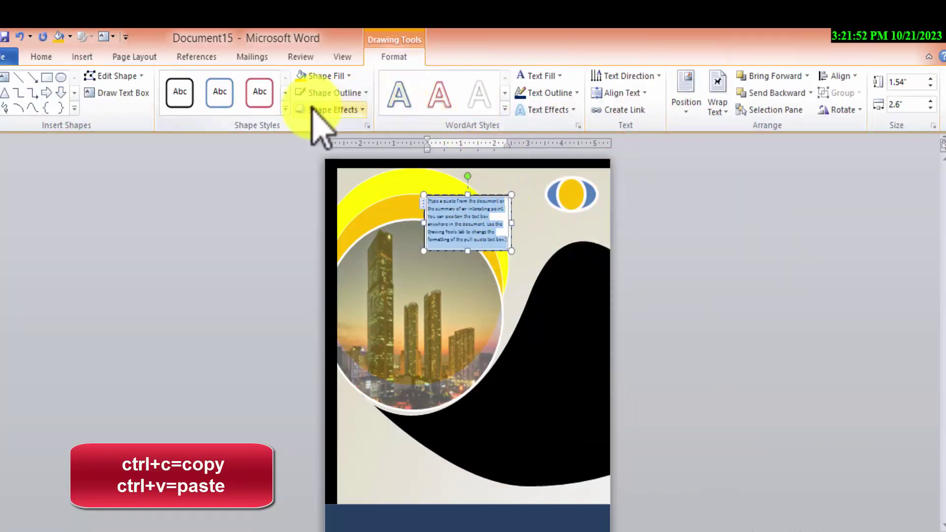
click(365, 92)
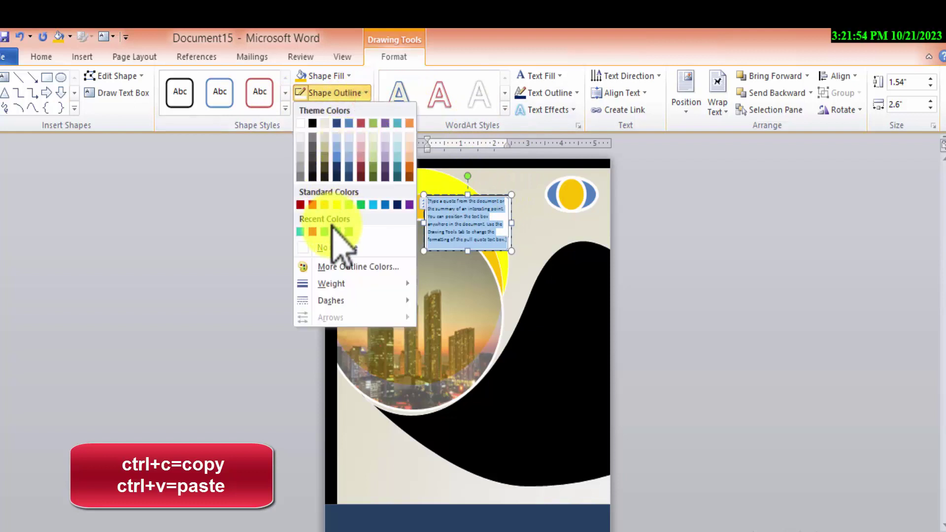
click(343, 248)
click(349, 75)
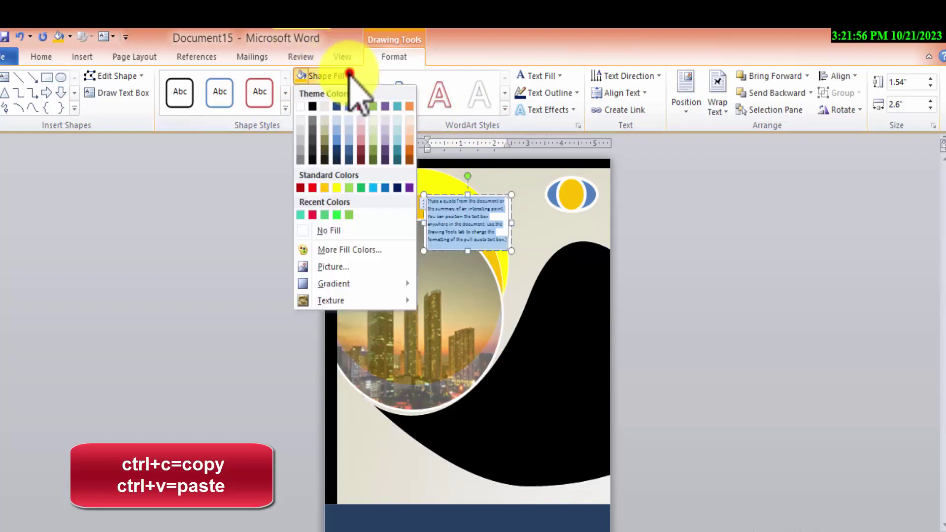
click(325, 231)
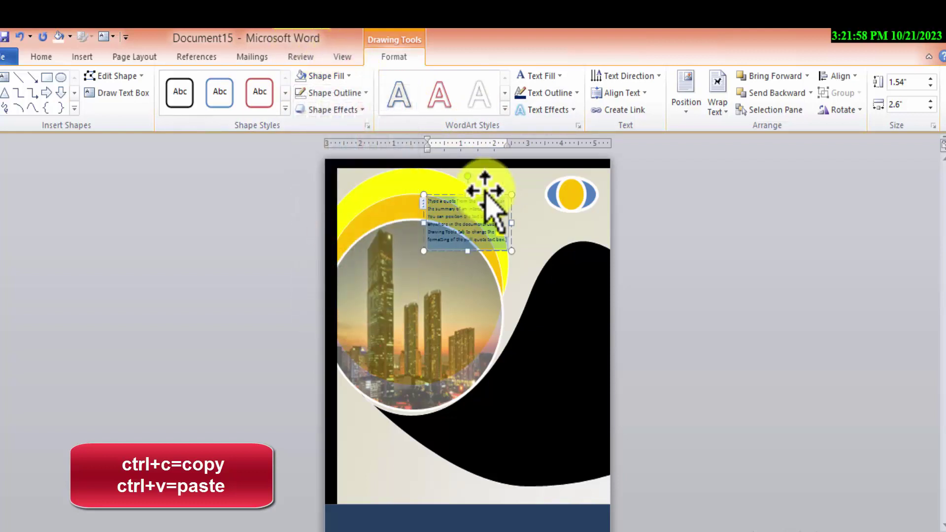
drag(522, 255, 564, 378)
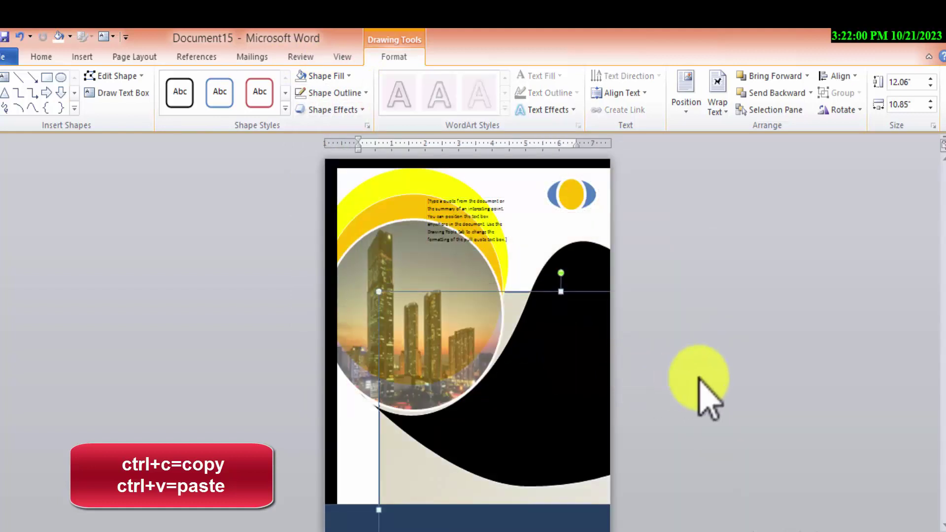
key(ctrl+z)
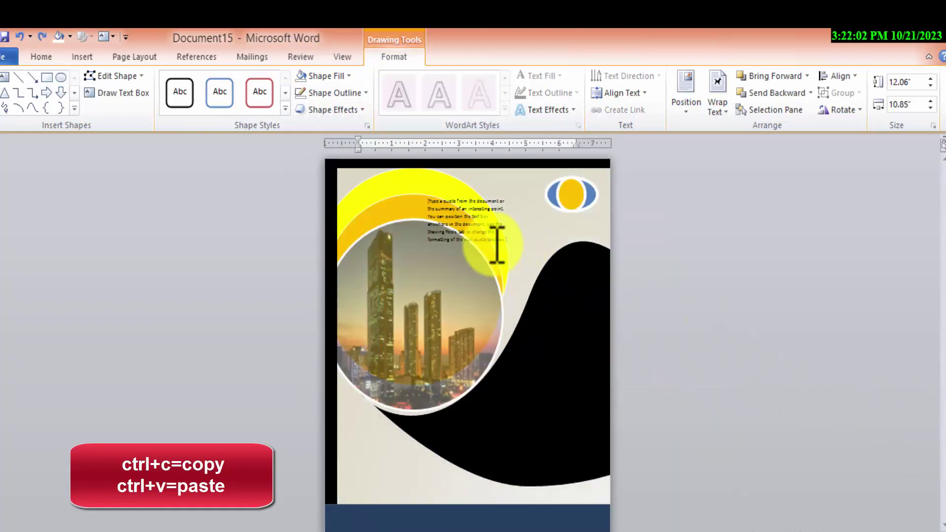
- Make the quote text white WordArt and move the box onto the navy bar
triple_click(498, 244)
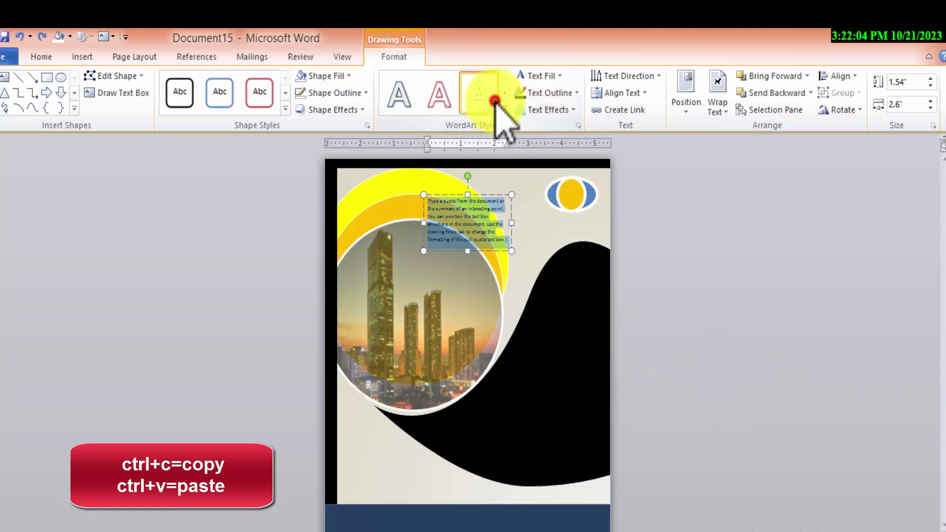
click(494, 101)
mouse_move(492, 194)
mouse_down()
mouse_move(586, 394)
mouse_move(575, 397)
mouse_up()
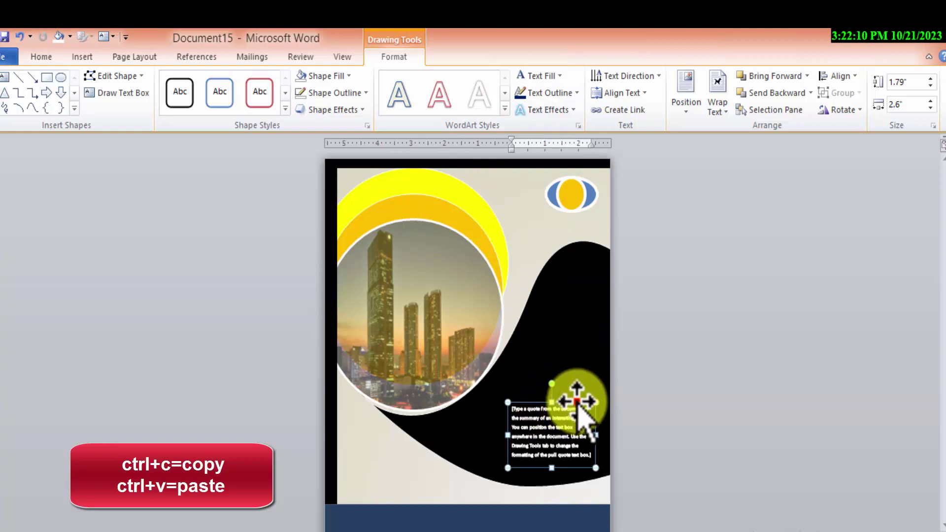
mouse_move(576, 401)
mouse_down()
mouse_move(405, 489)
mouse_move(526, 513)
mouse_up()
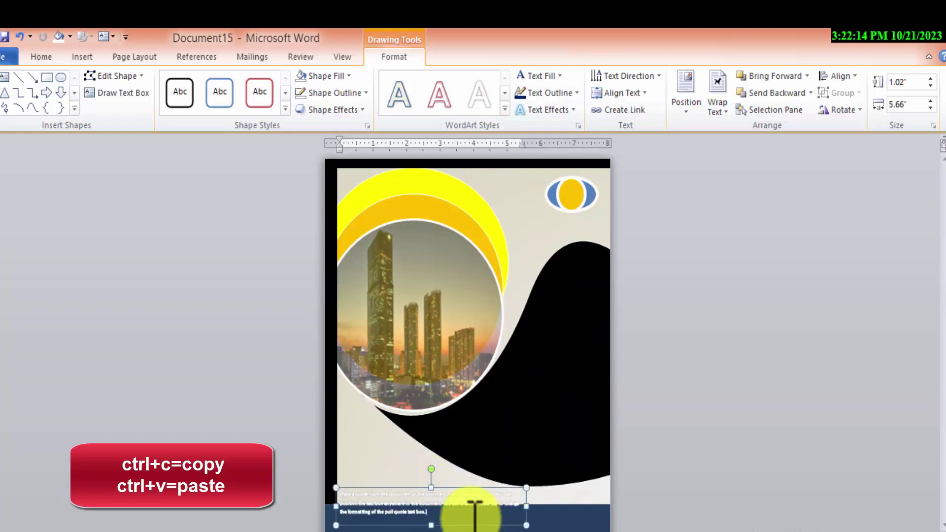
drag(461, 490, 462, 507)
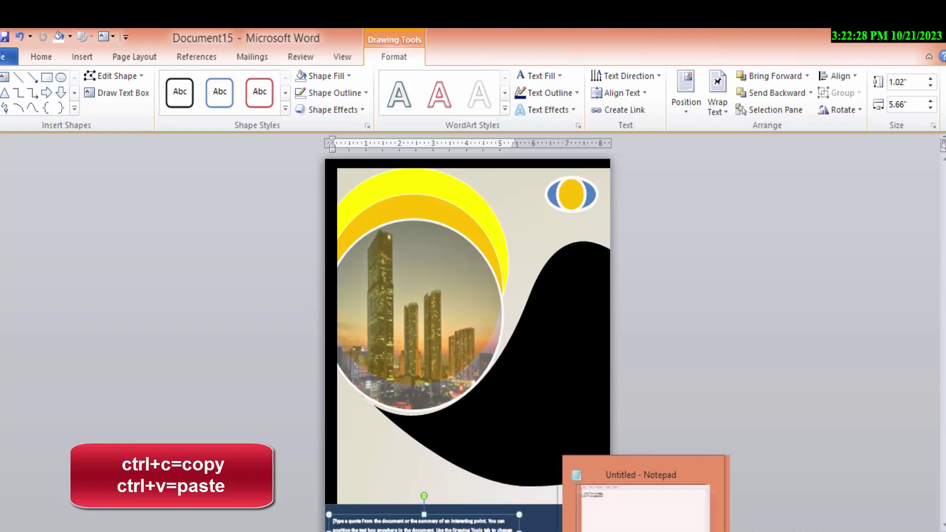
- Insert a Simple Text Box with 2023 set in 72 pt AdLib Win95BT
click(666, 321)
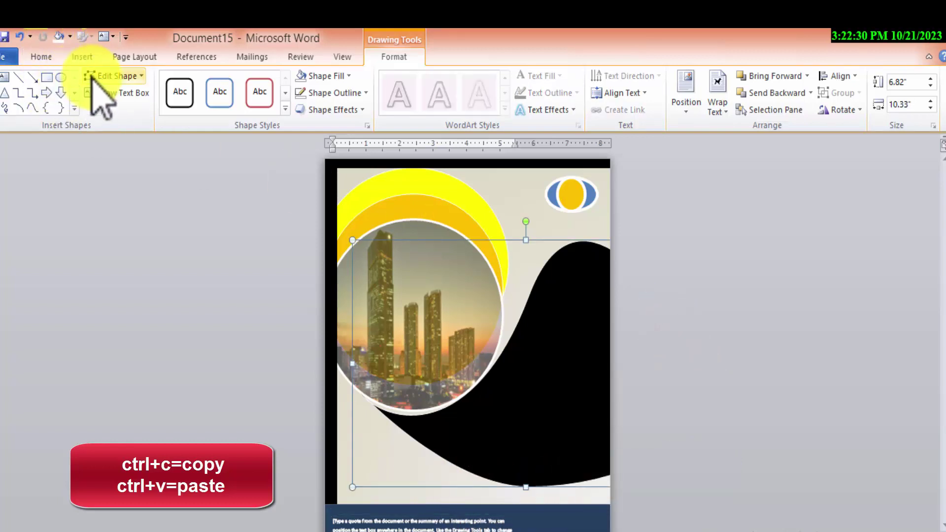
click(79, 56)
click(581, 96)
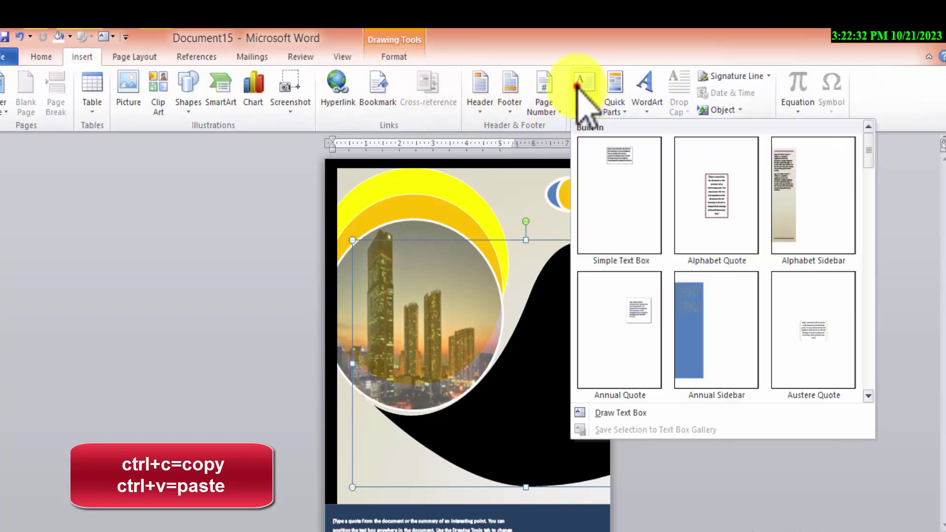
click(622, 169)
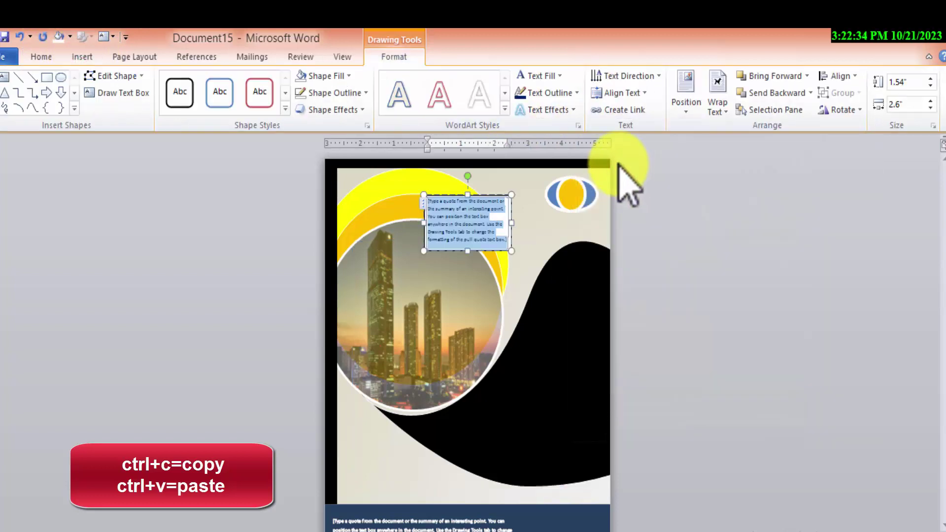
key(Delete)
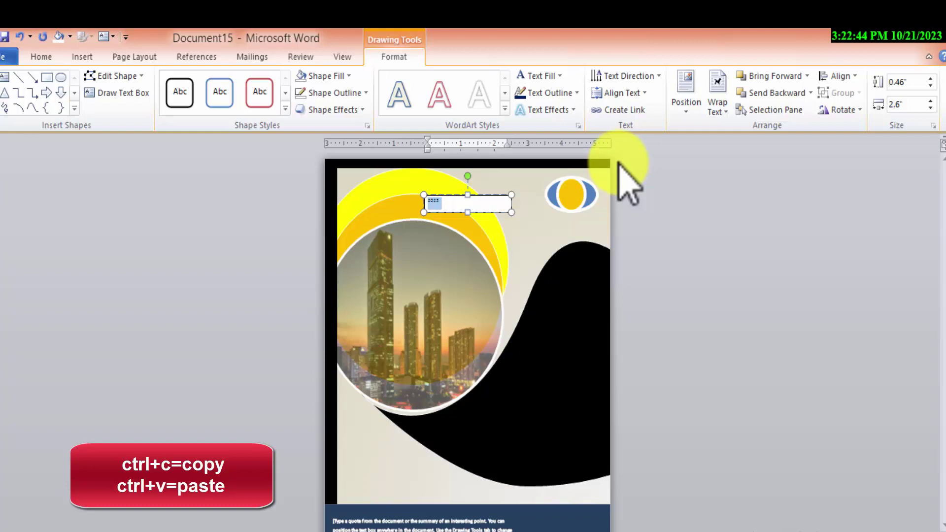
click(42, 58)
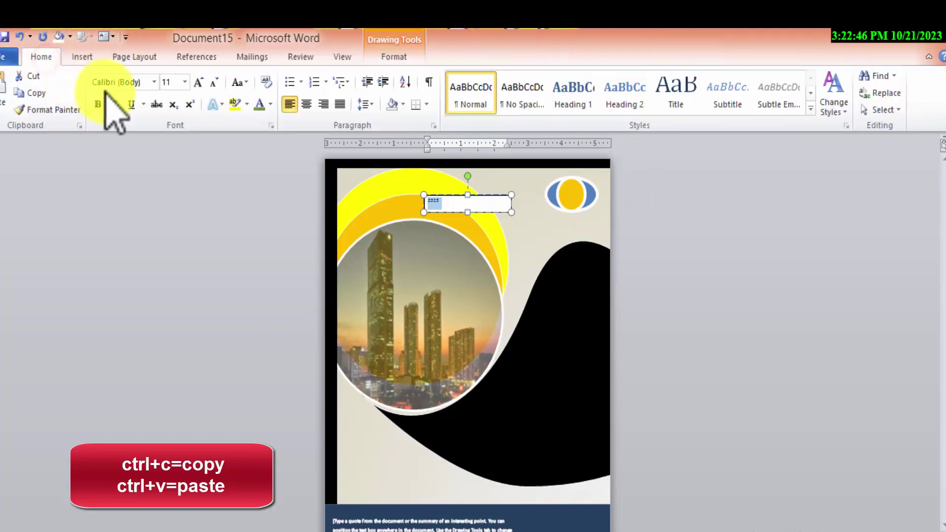
click(196, 83)
click(197, 83)
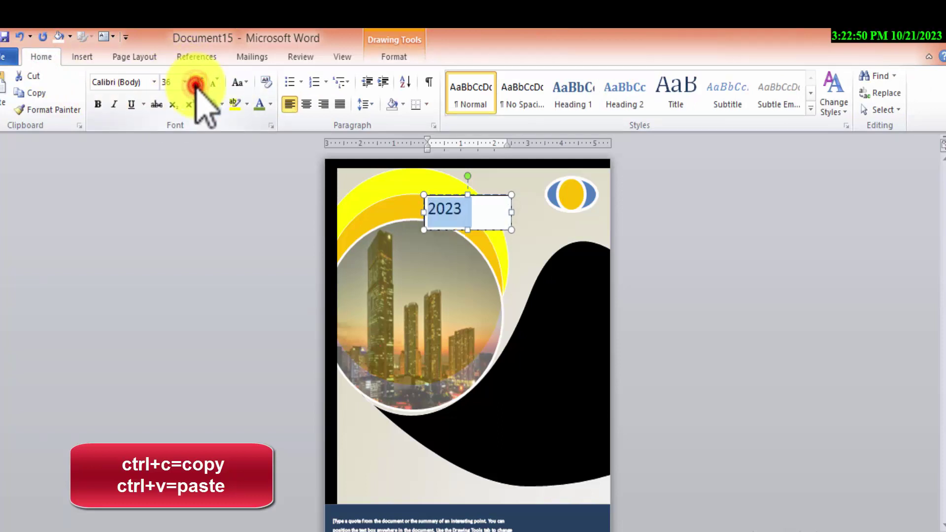
click(197, 83)
click(197, 83)
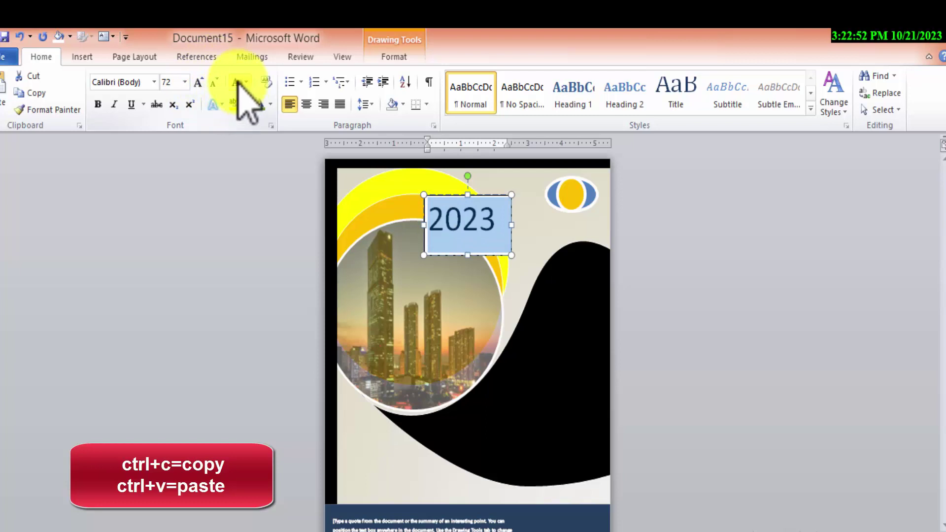
click(155, 81)
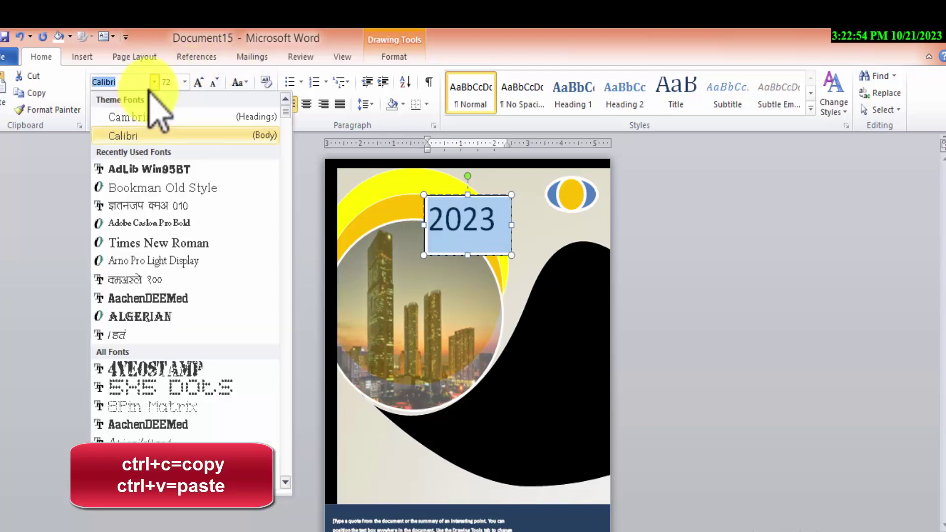
click(148, 169)
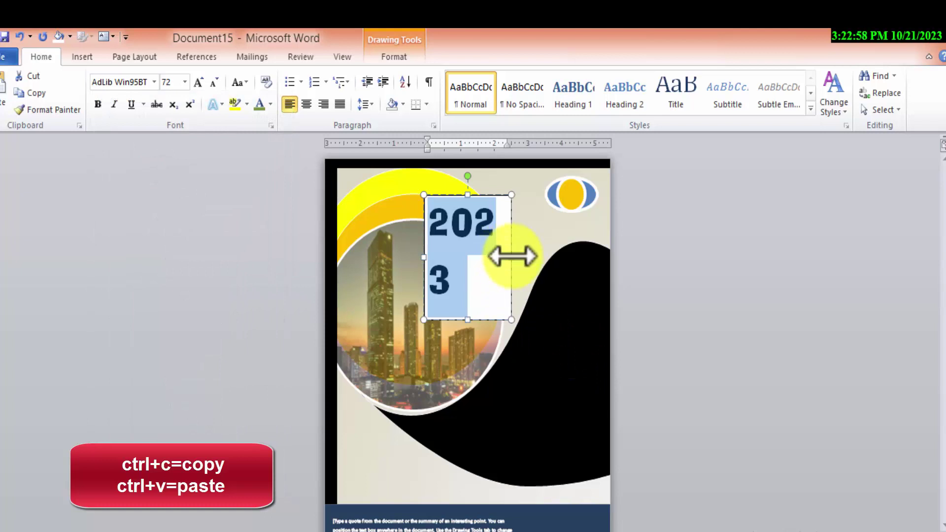
- Widen the 2023 box, apply white WordArt with no fill, and place it on the wave
drag(511, 257, 586, 261)
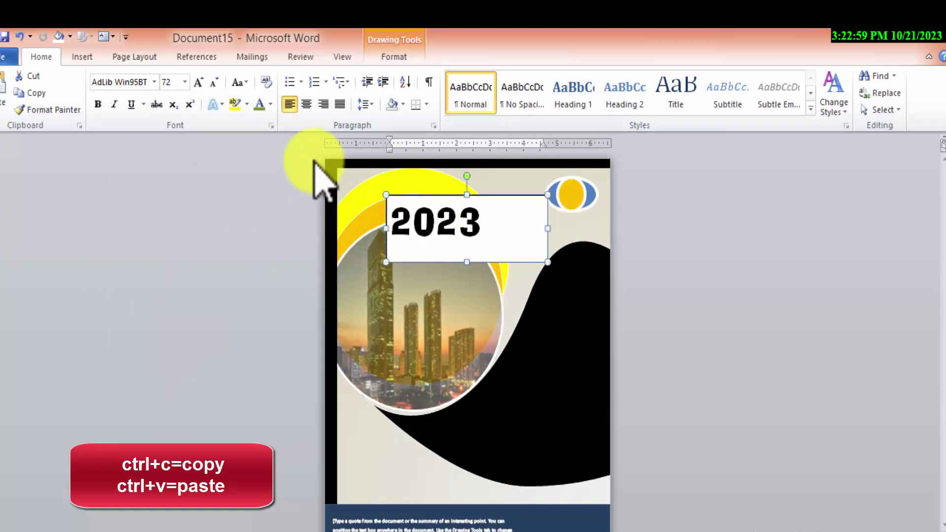
click(401, 43)
click(479, 101)
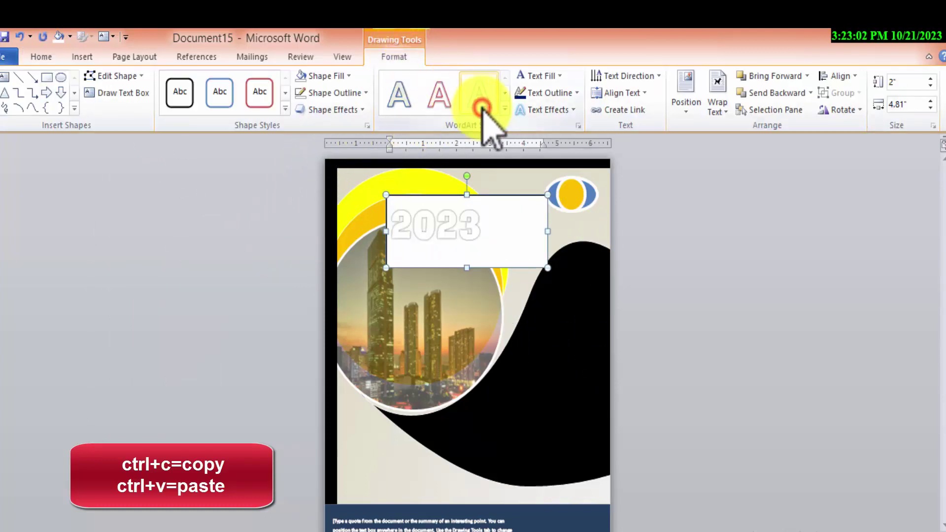
click(302, 77)
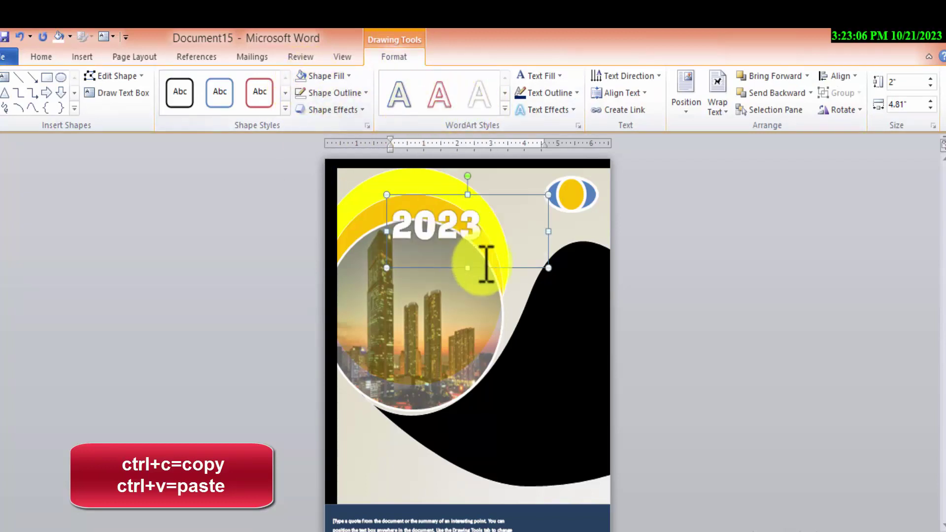
mouse_move(481, 194)
mouse_down()
mouse_move(584, 367)
mouse_move(609, 345)
mouse_move(587, 327)
mouse_up()
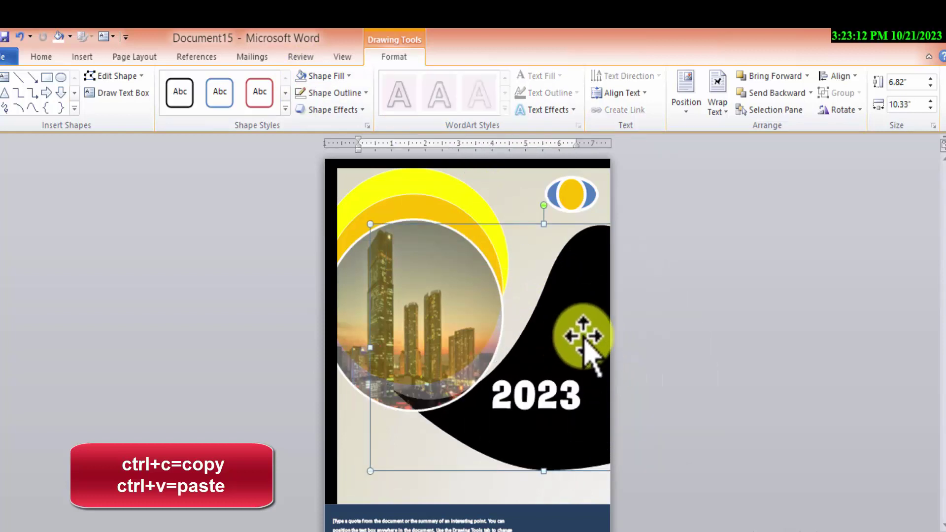
key(ctrl+z)
click(551, 377)
drag(542, 365, 557, 338)
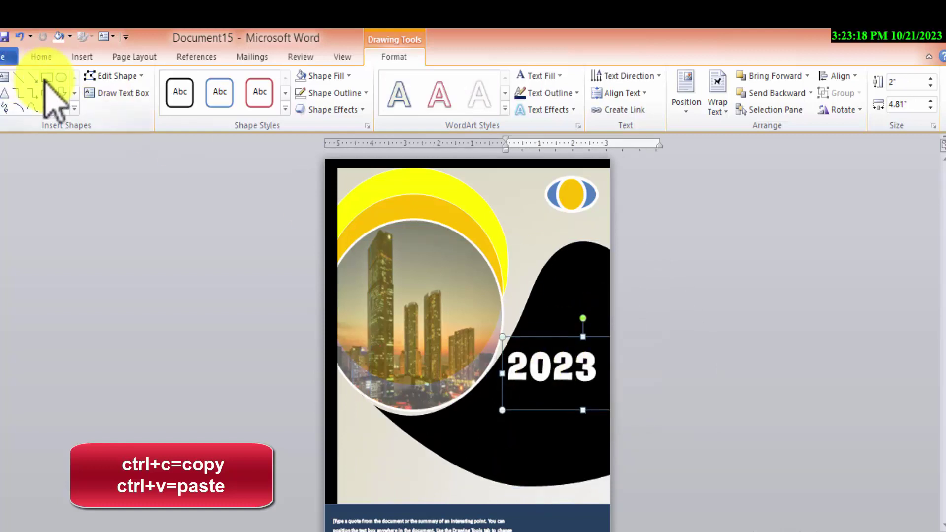
click(19, 77)
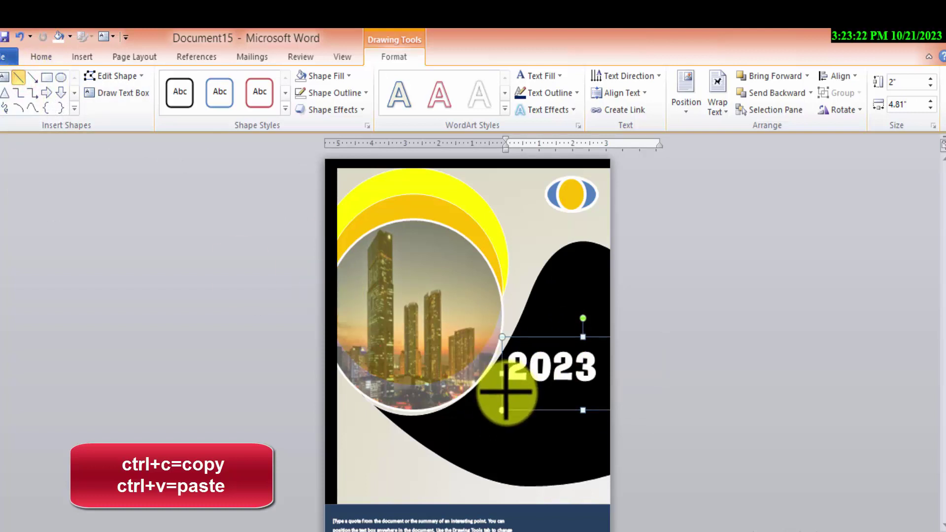
- Draw a 2.66" line under 2023, colour it white, and nudge it just below the text
drag(508, 393, 597, 391)
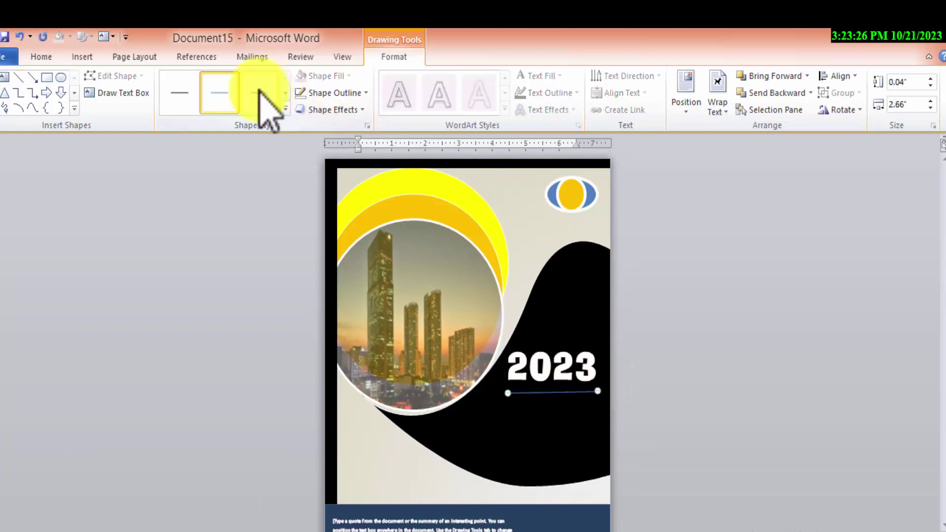
click(285, 108)
click(299, 180)
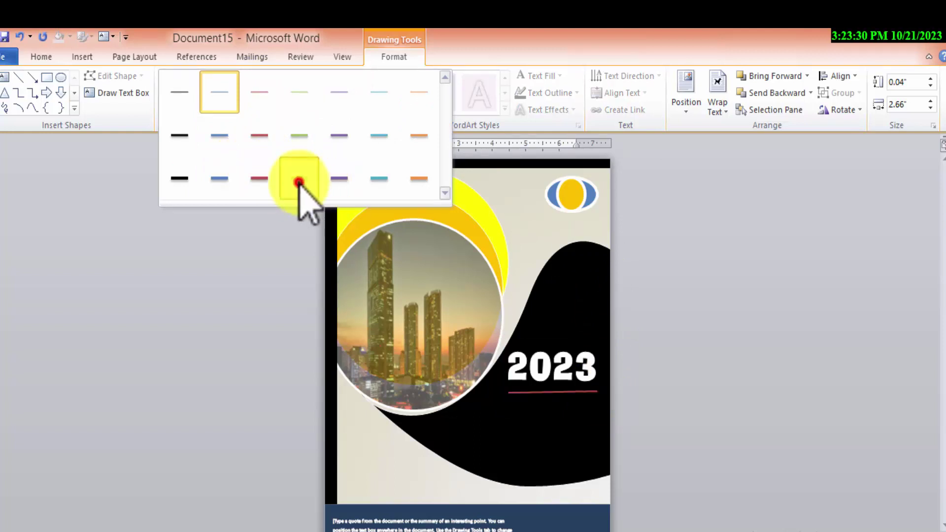
click(322, 97)
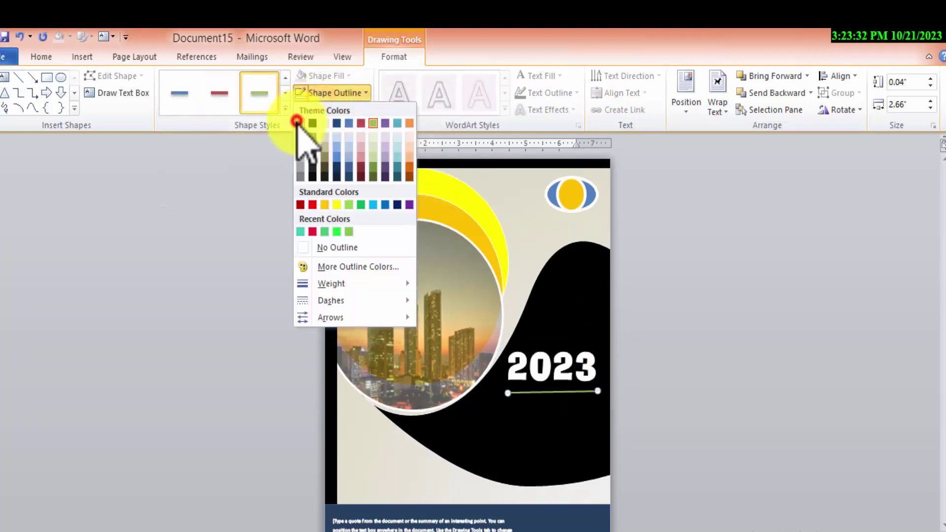
click(299, 122)
click(417, 461)
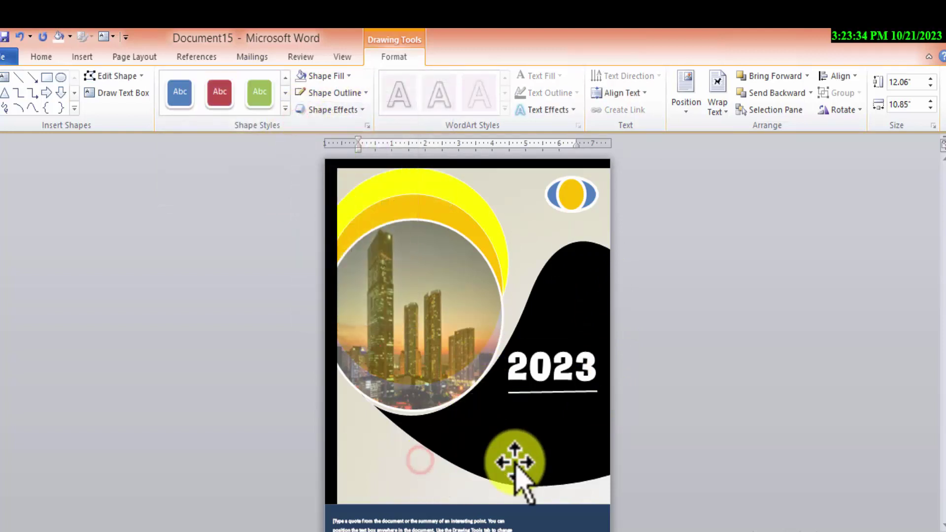
click(563, 393)
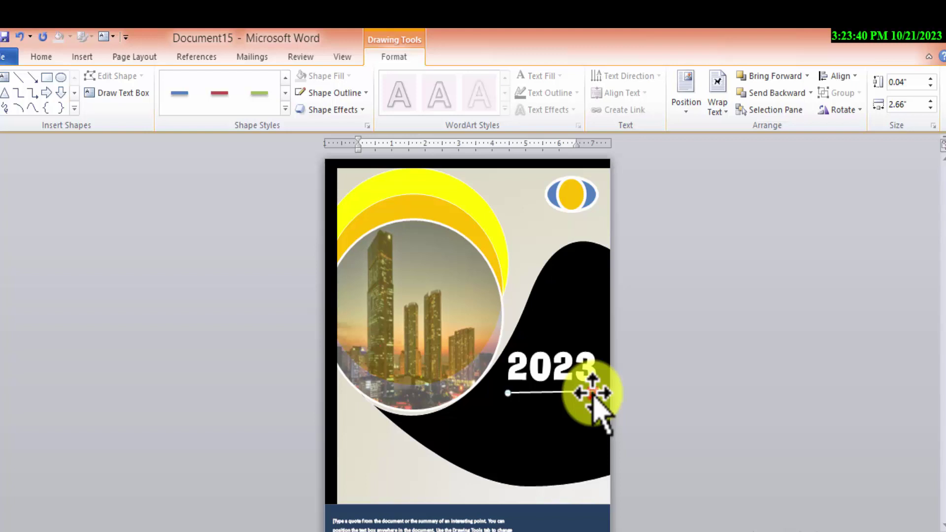
drag(592, 392, 589, 406)
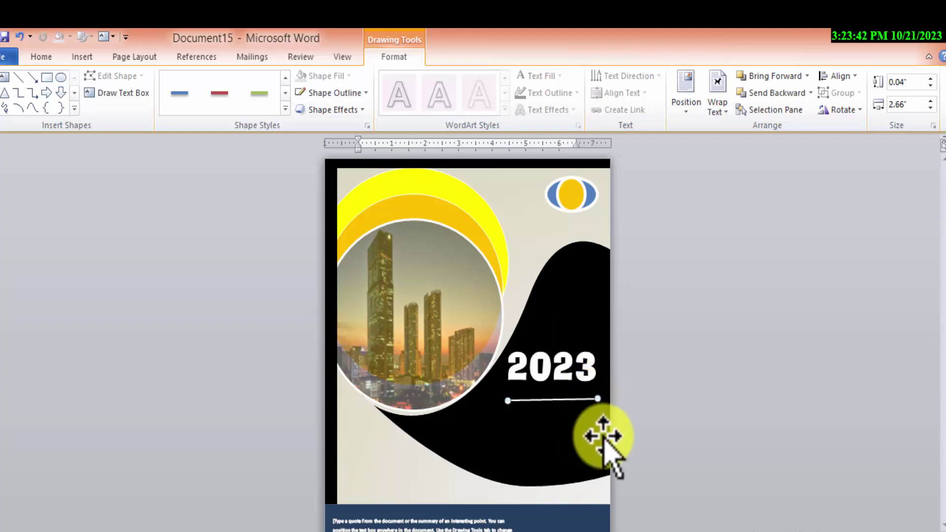